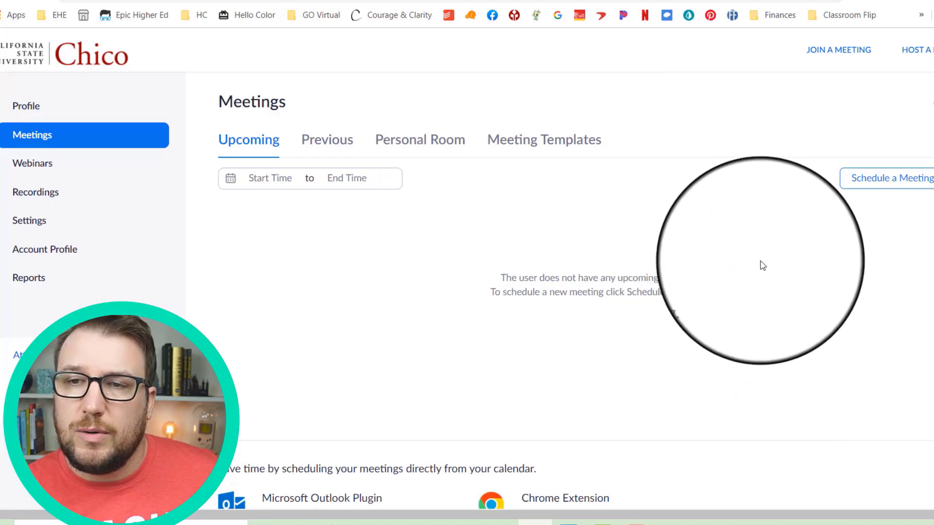
- Begin a new meeting and replace the default topic with 'KINE 322-01 Lecture Session'
click(850, 185)
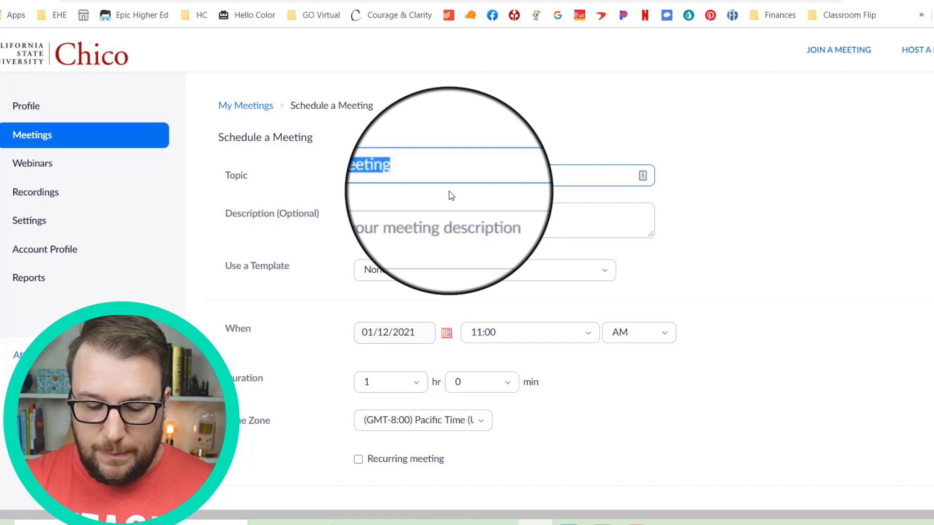
key(BackSpace)
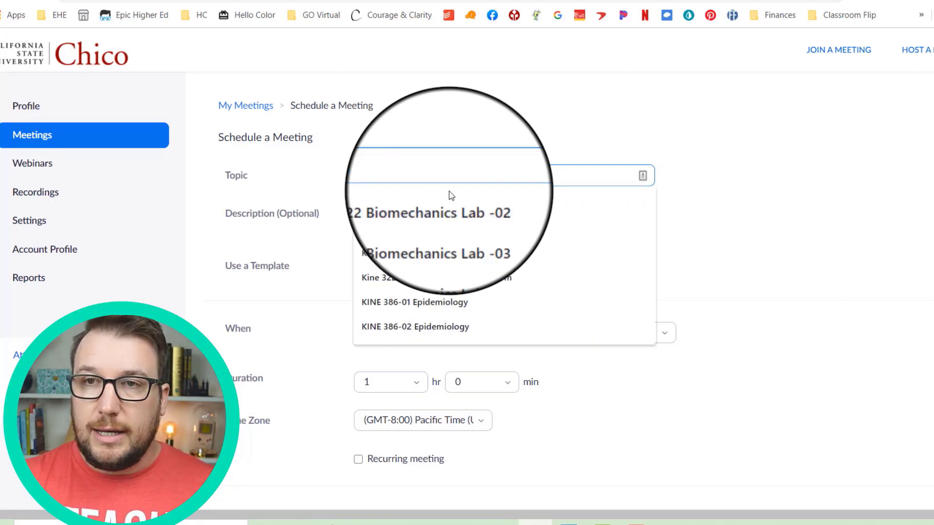
text(KINE 322-01)
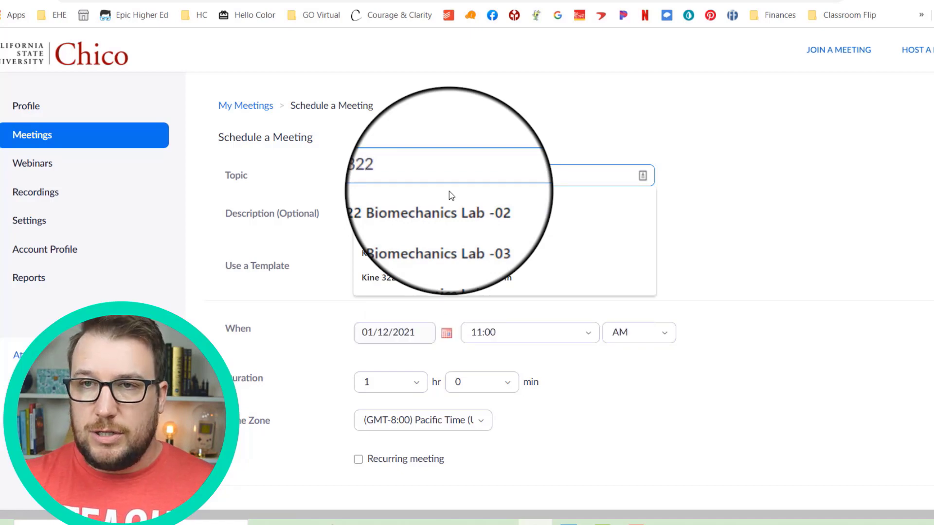
text( L)
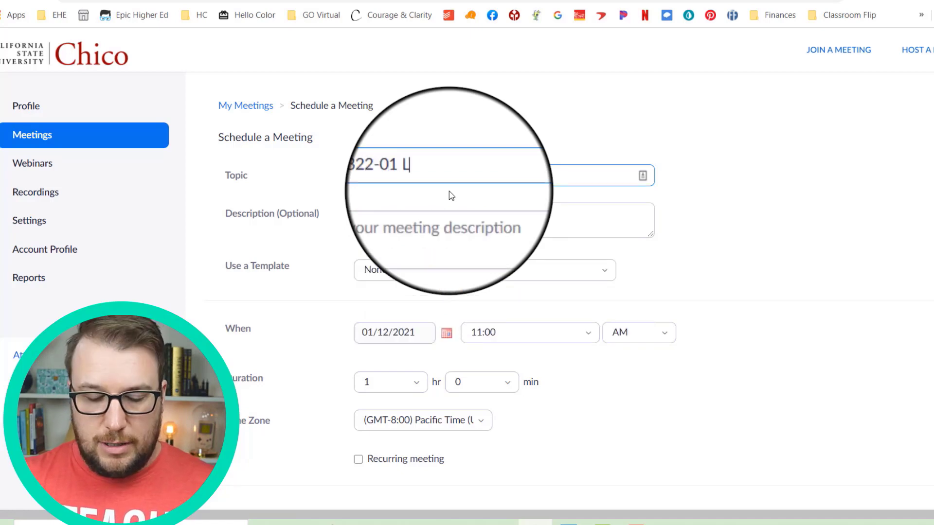
text(ecture)
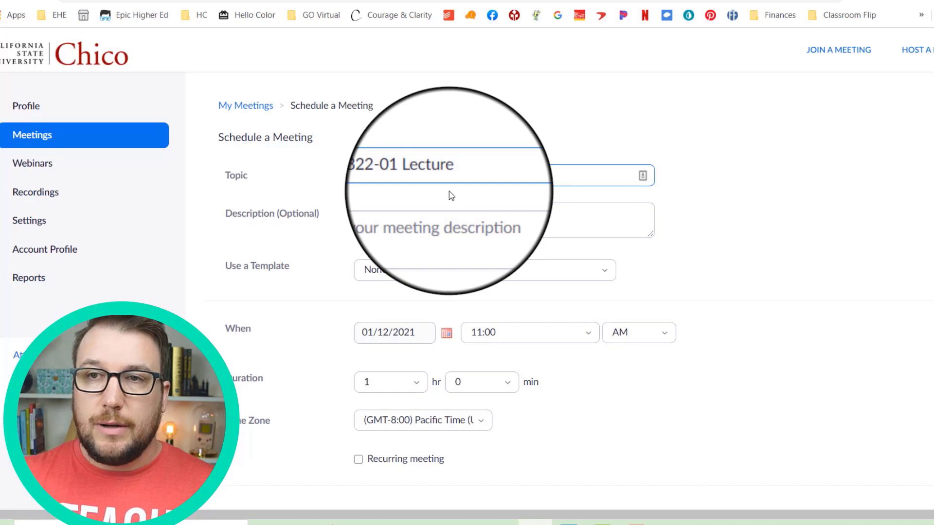
text( Session)
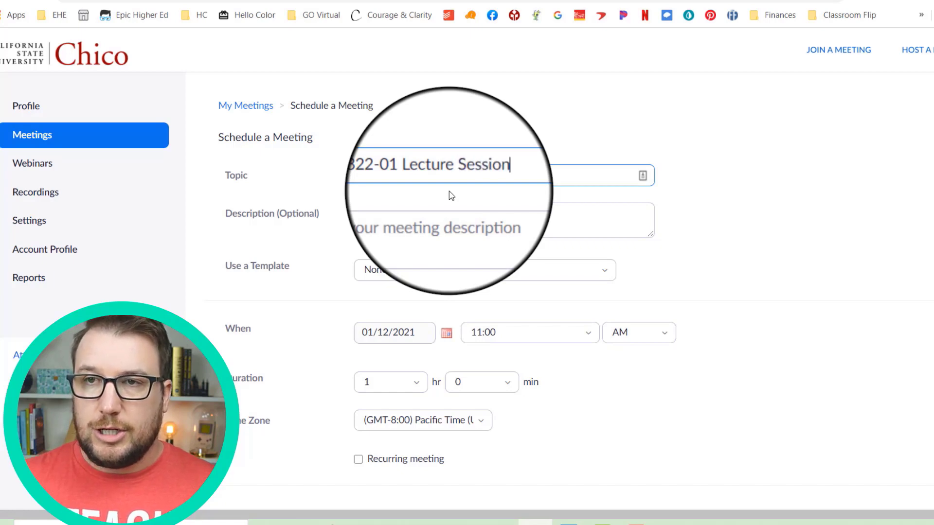
- Enter 'Weekly Lecture Meetings' as the meeting description
click(387, 222)
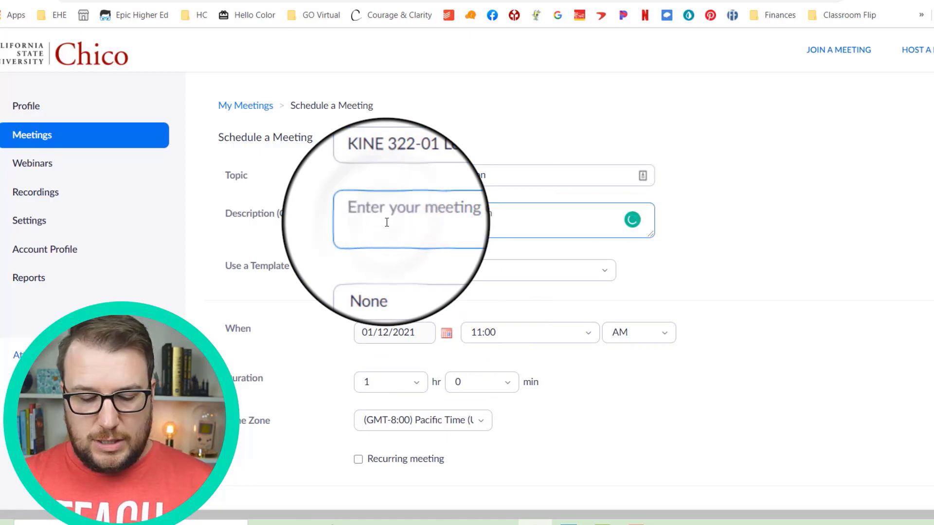
text(Weekl)
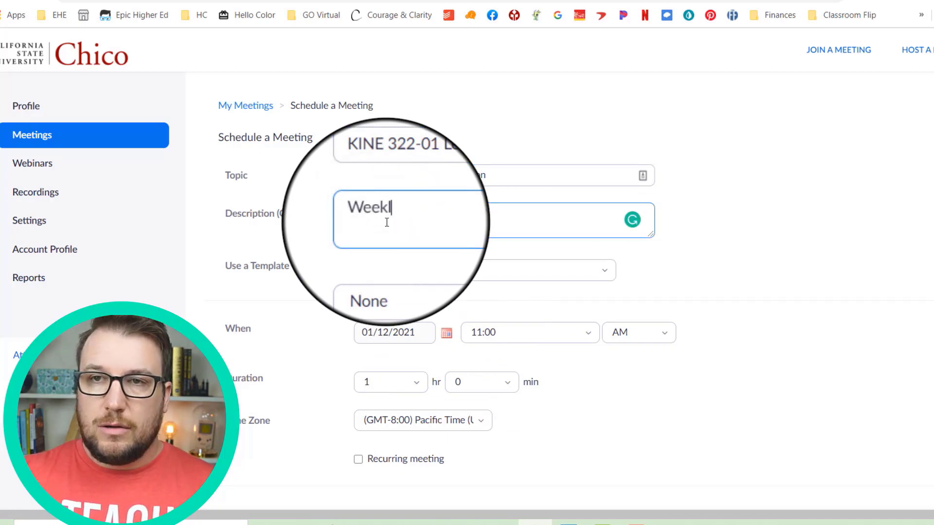
text(y Lecture mee)
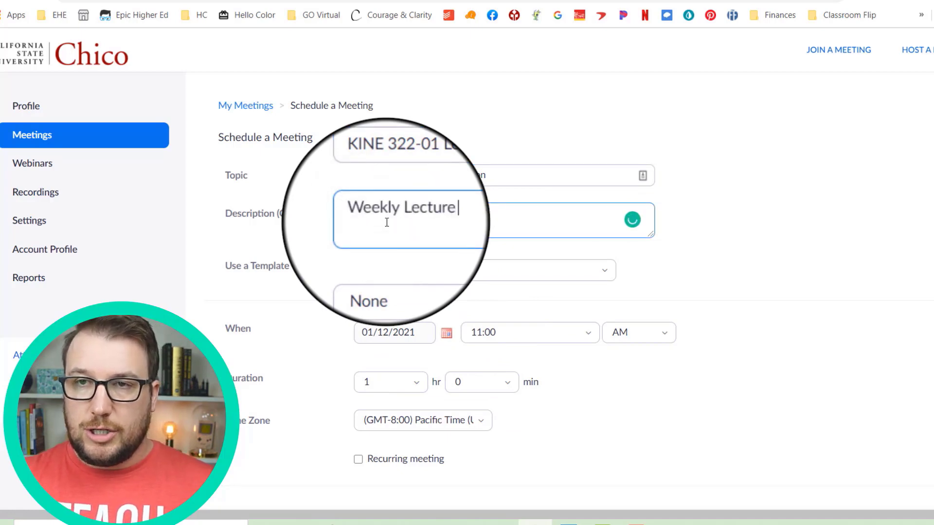
key(BackSpace)
key(BackSpace)
key(BackSpace)
text(Meetings)
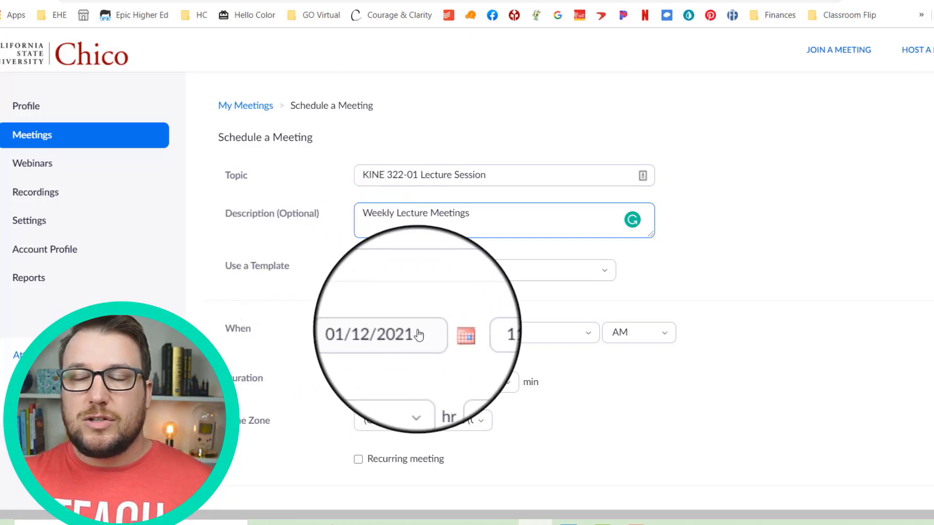
- Set the start date to 01/25/2021 and make the meeting recur weekly
click(446, 333)
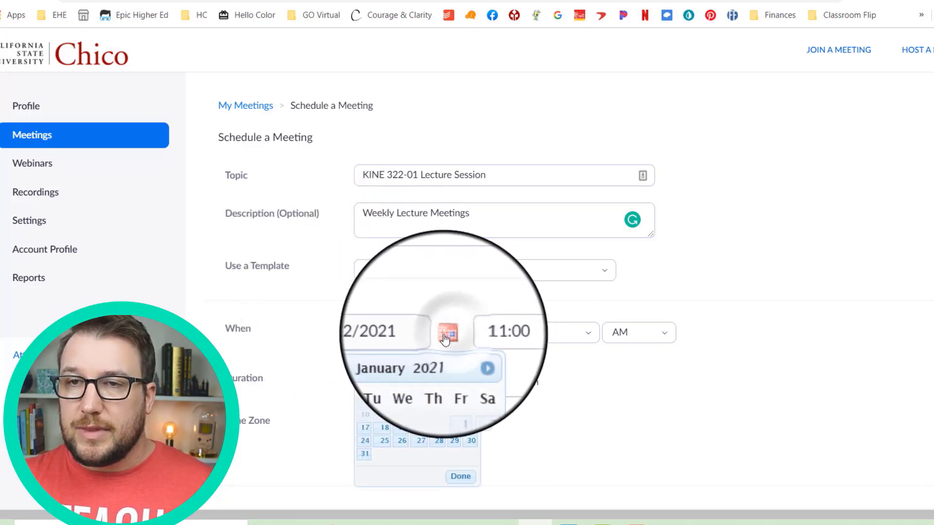
click(383, 441)
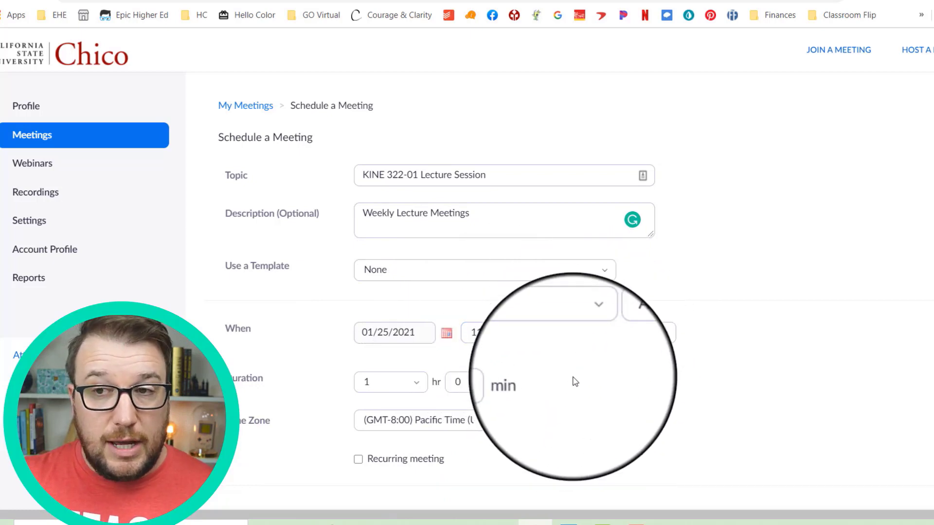
scroll(579, 388, down, 1)
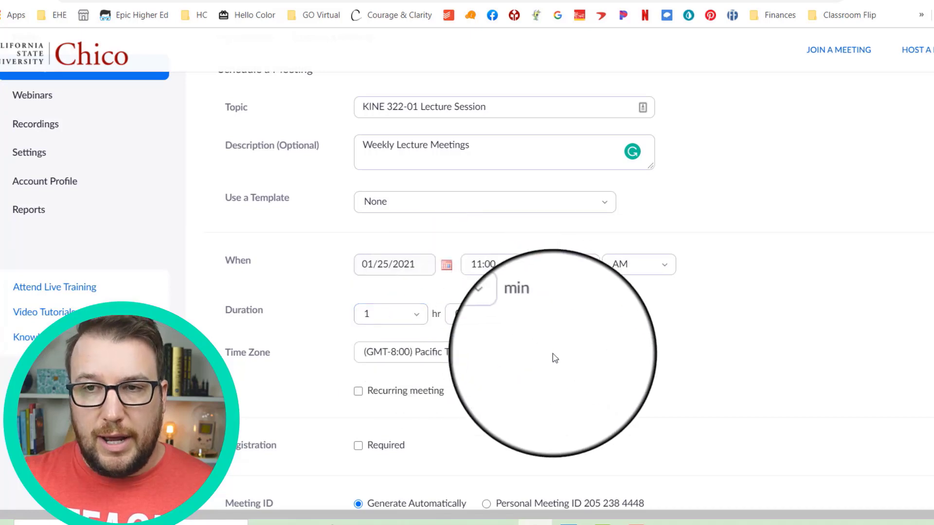
click(422, 389)
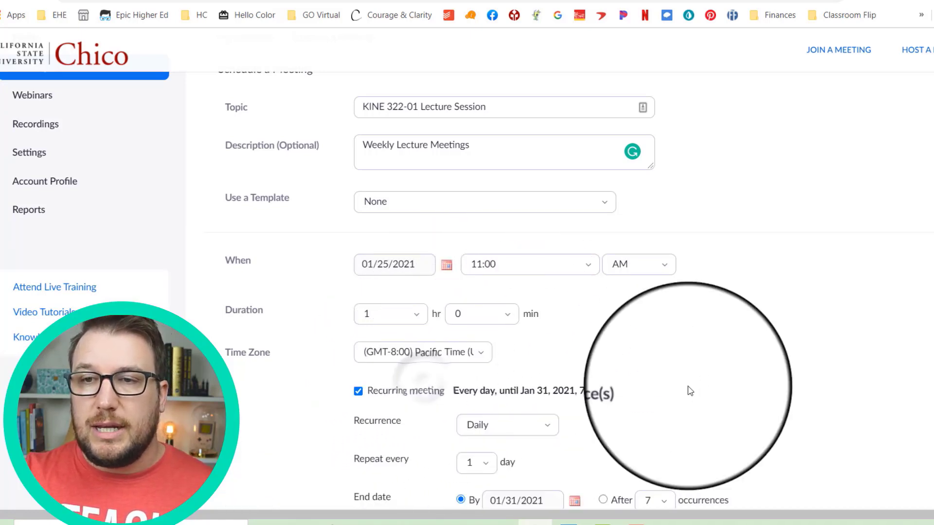
scroll(588, 381, down, 1)
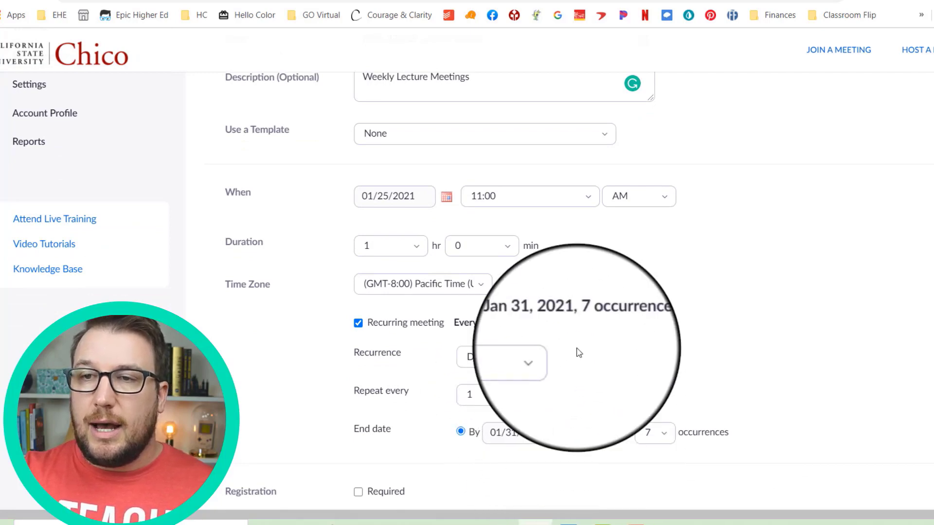
click(538, 359)
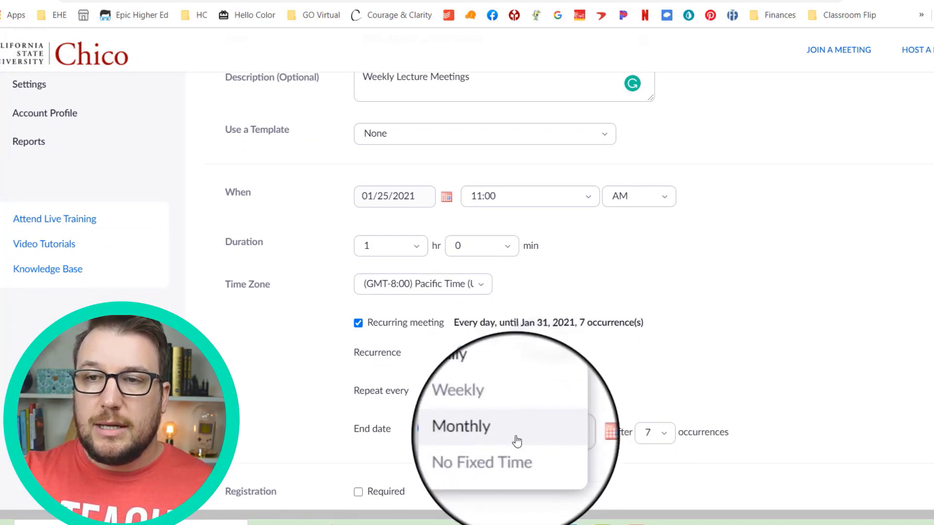
click(503, 410)
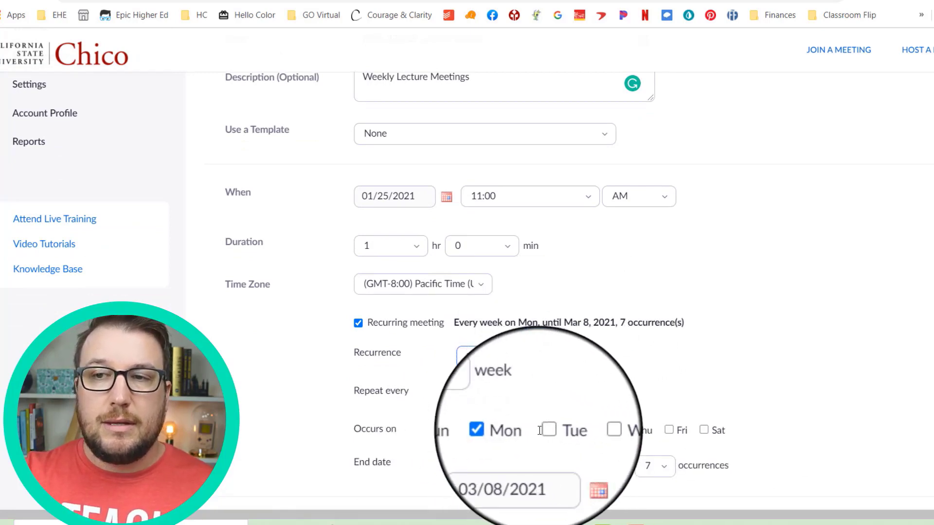
- Add Wednesday and Friday as meeting days and set the end date to May 14, 2021
click(586, 430)
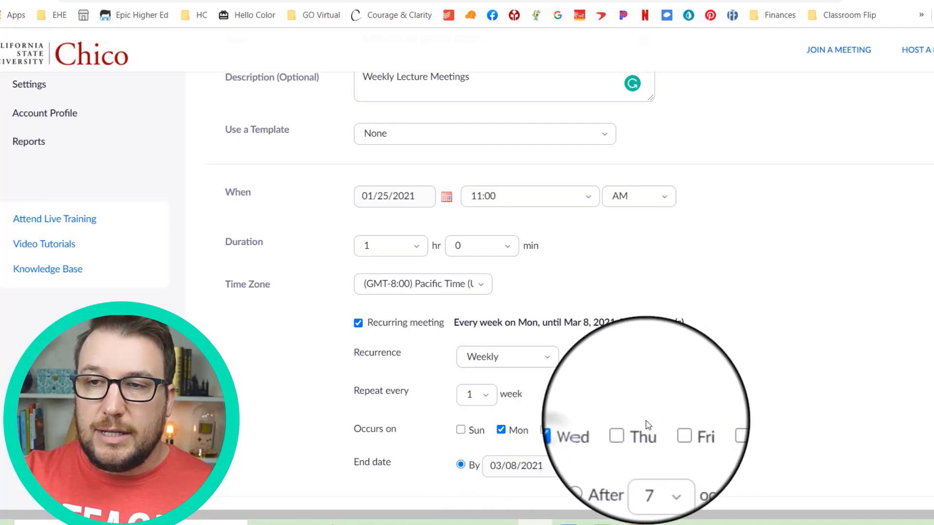
click(669, 430)
scroll(611, 392, down, 2)
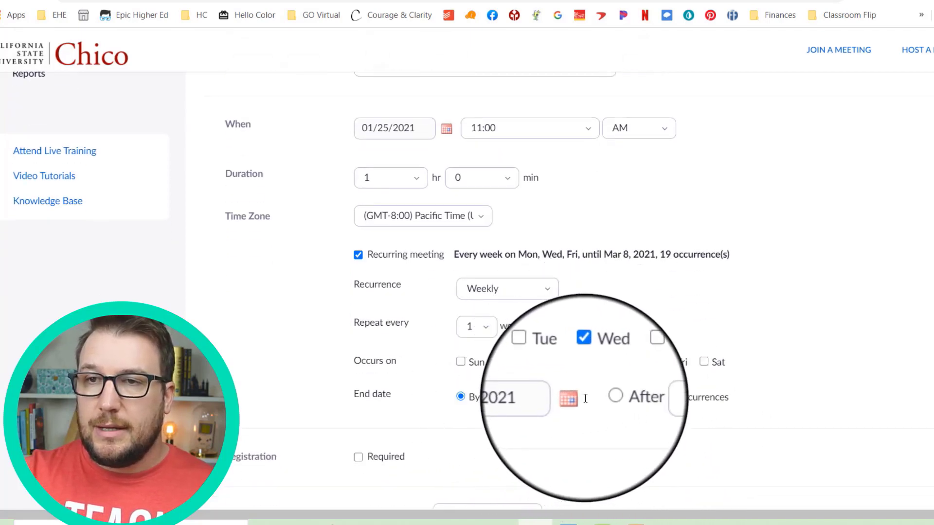
click(579, 401)
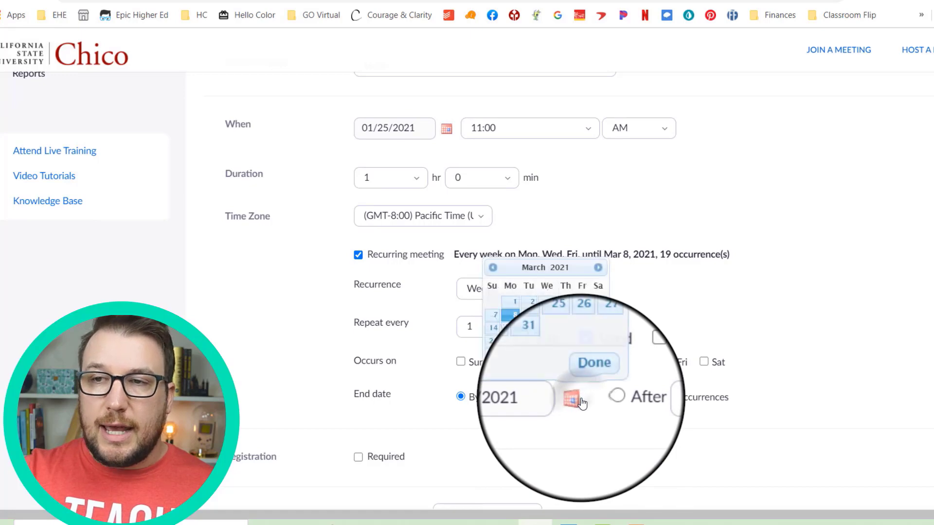
click(597, 271)
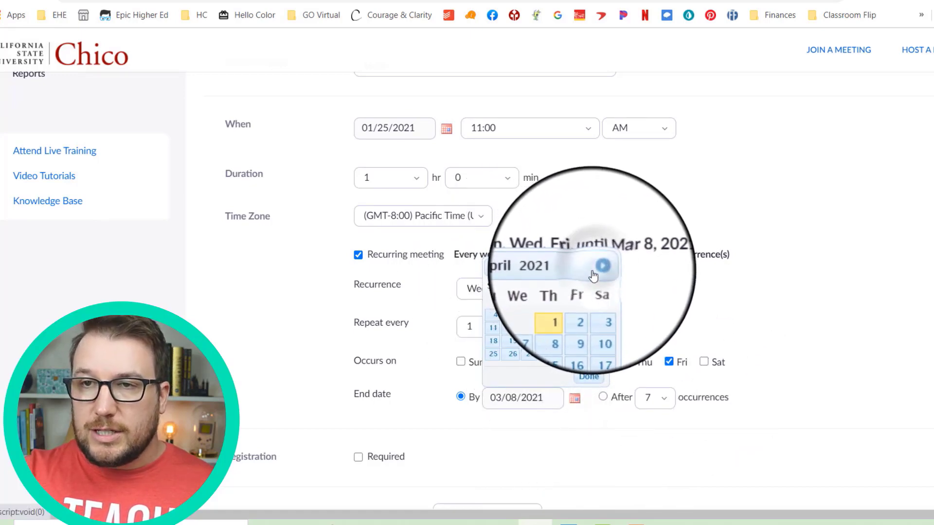
click(598, 270)
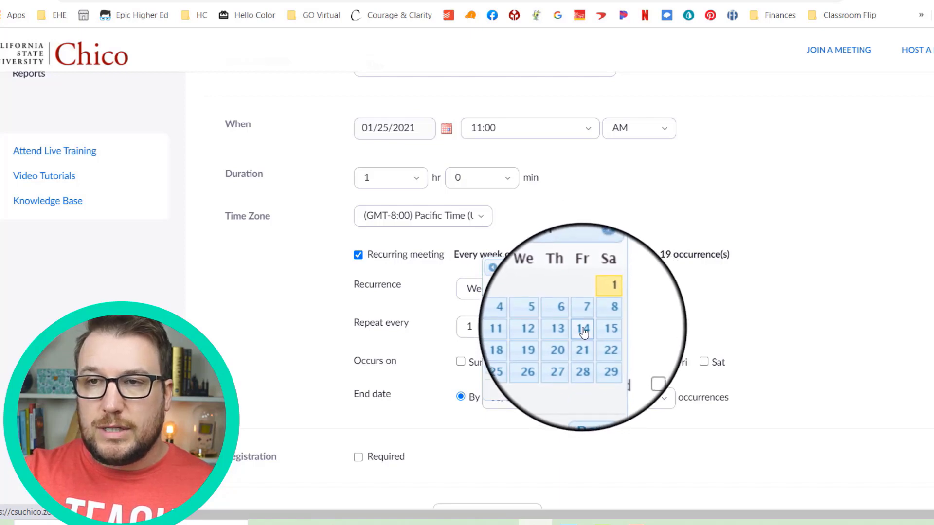
click(583, 330)
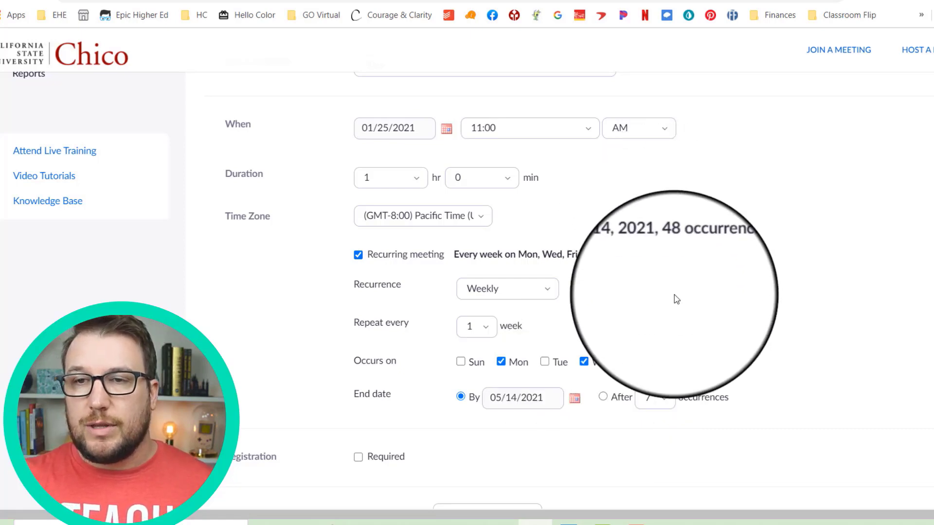
scroll(673, 298, down, 3)
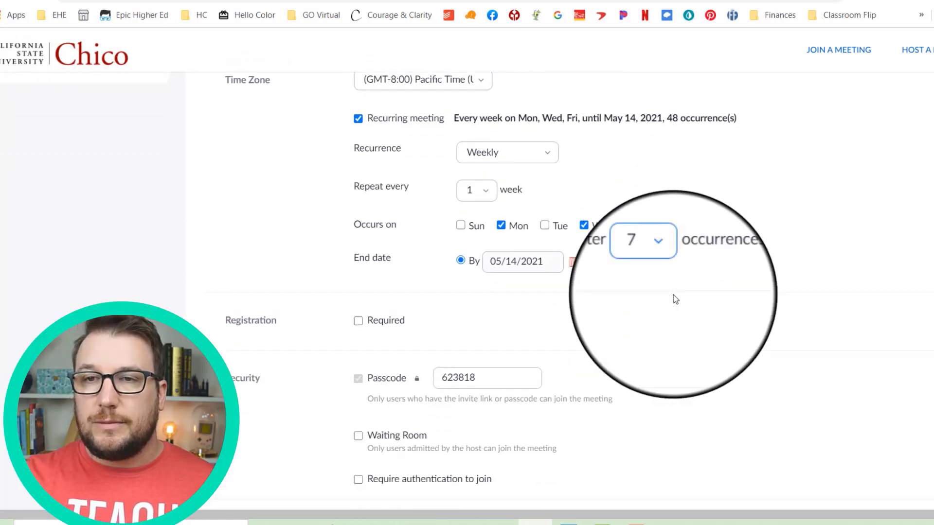
click(359, 321)
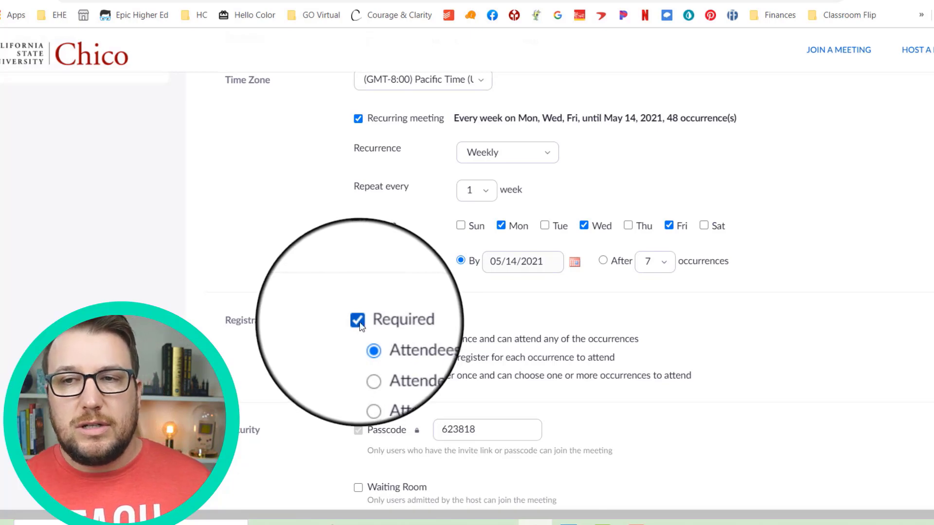
click(359, 323)
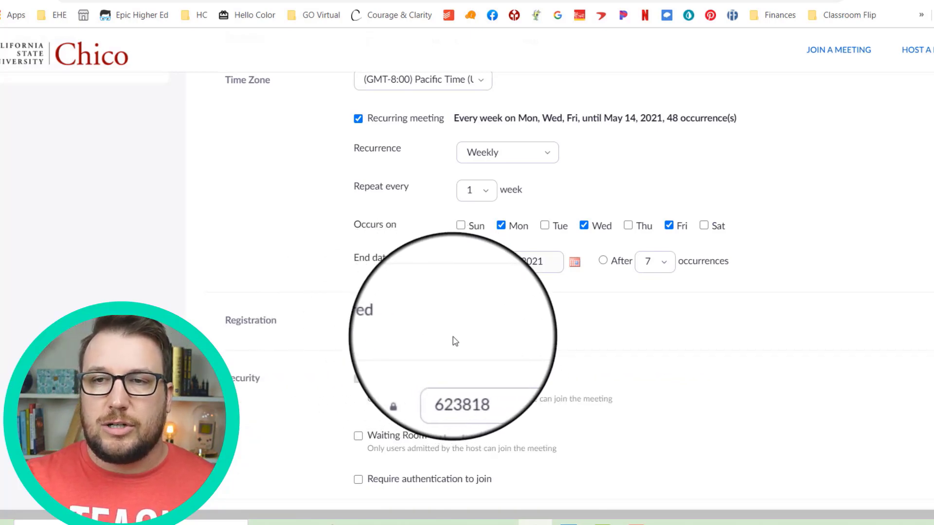
scroll(409, 384, down, 2)
scroll(409, 385, down, 1)
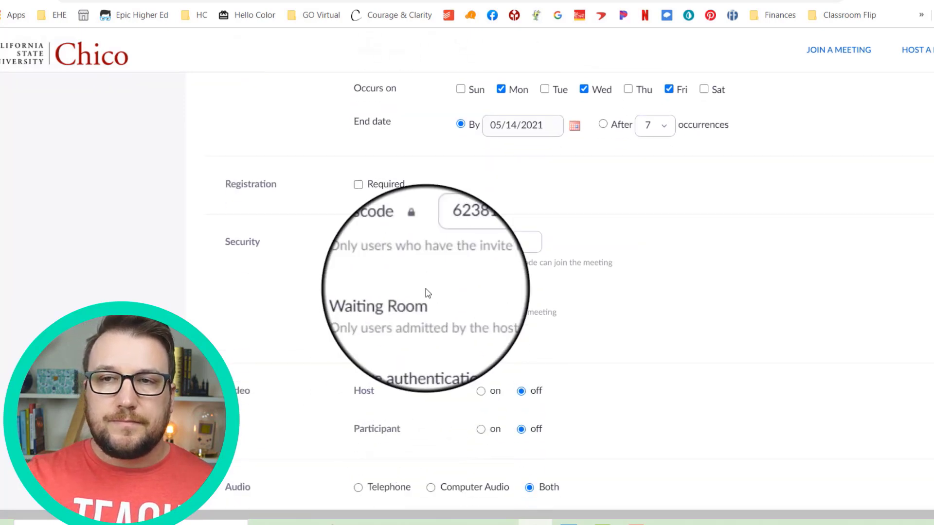
drag(504, 242, 448, 212)
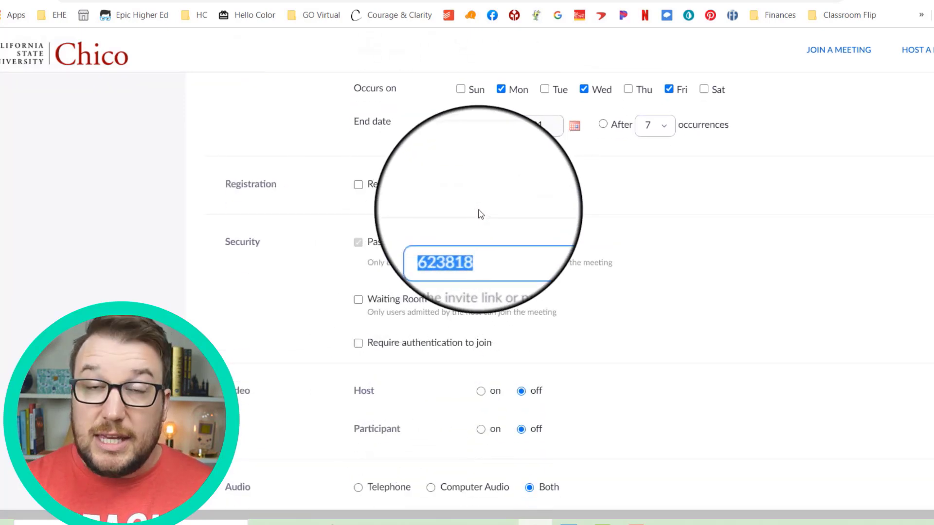
text(KINE322)
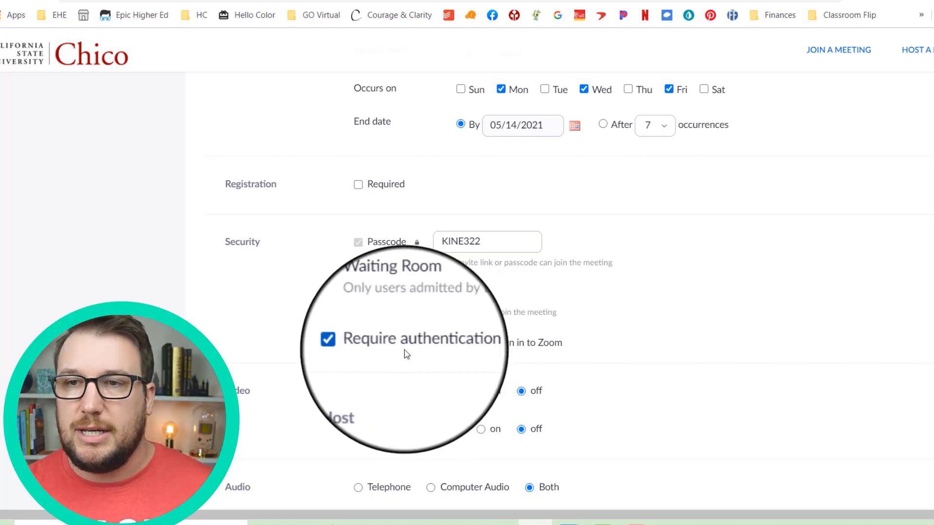
scroll(641, 346, down, 2)
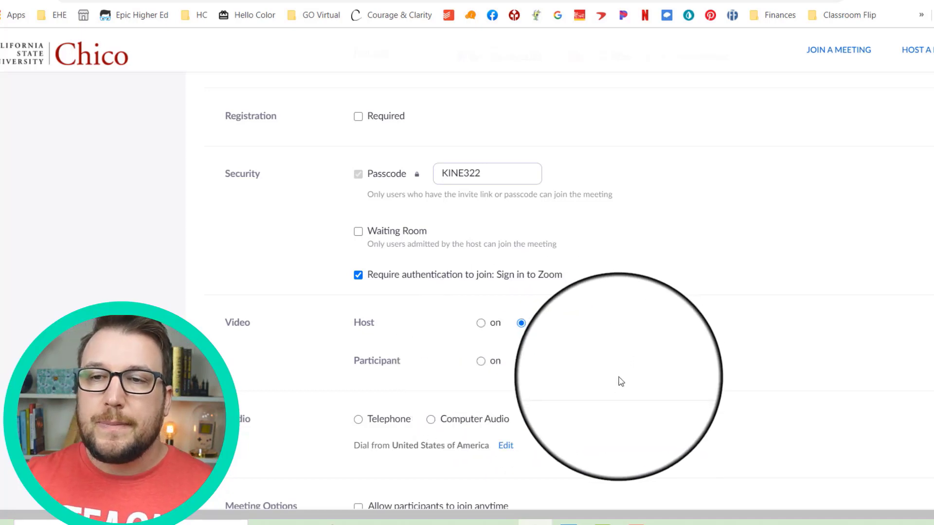
- Enable 'Allow participants to join anytime' and 'Mute participants upon entry'
scroll(608, 360, down, 3)
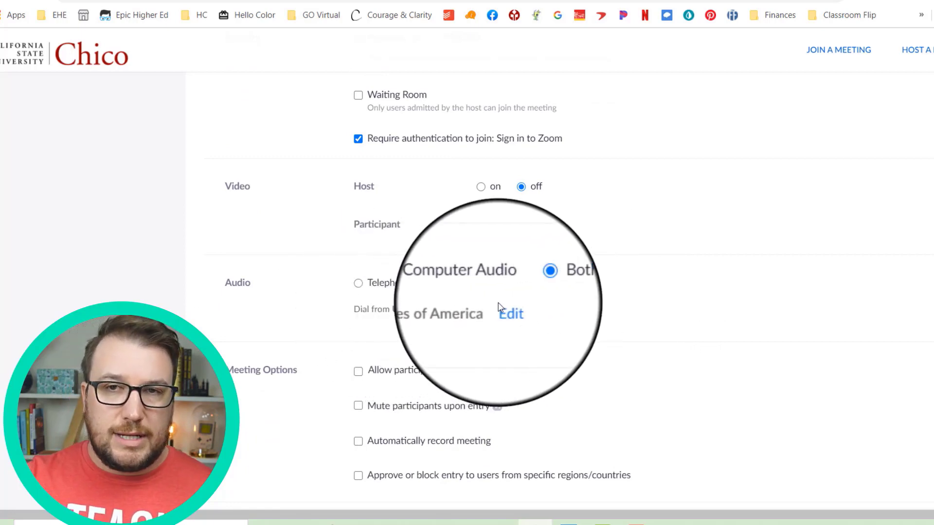
scroll(577, 344, down, 2)
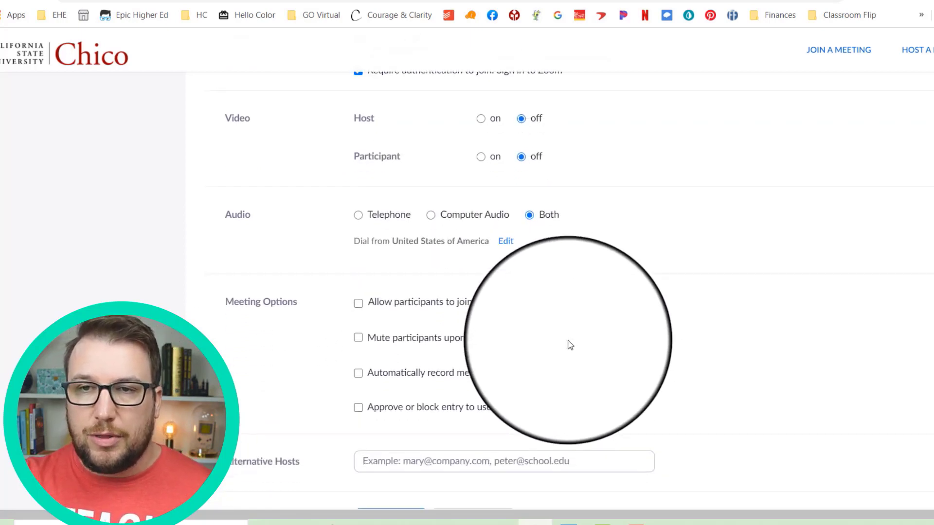
click(413, 305)
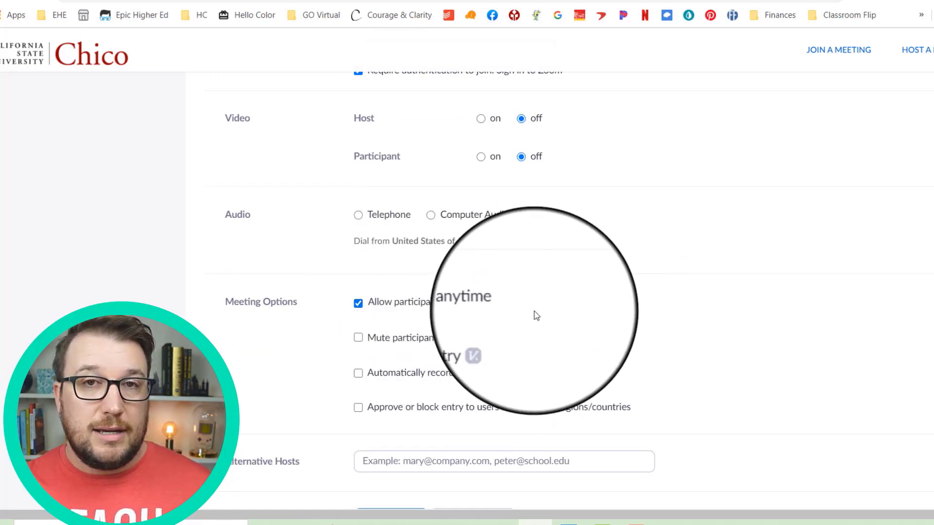
click(470, 342)
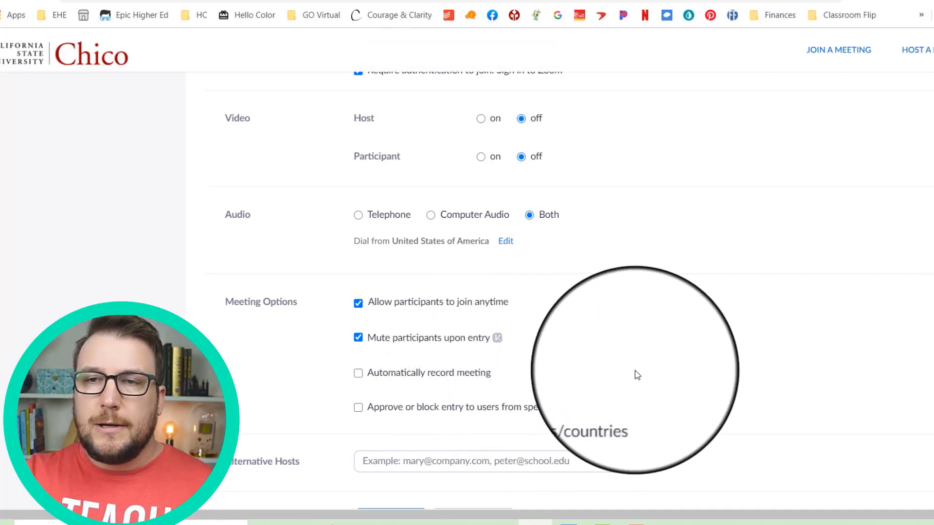
scroll(638, 375, down, 3)
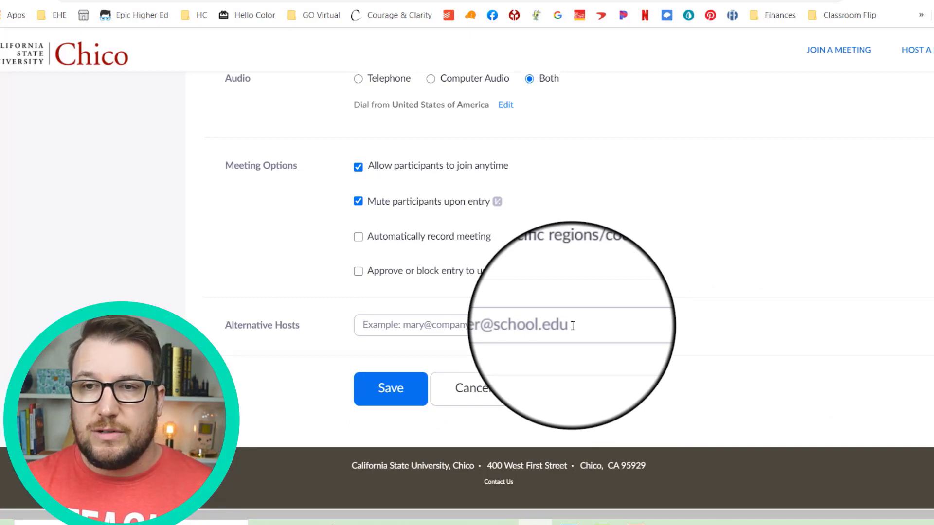
- Save the meeting and review its meeting ID and invite link on the Manage page
click(393, 407)
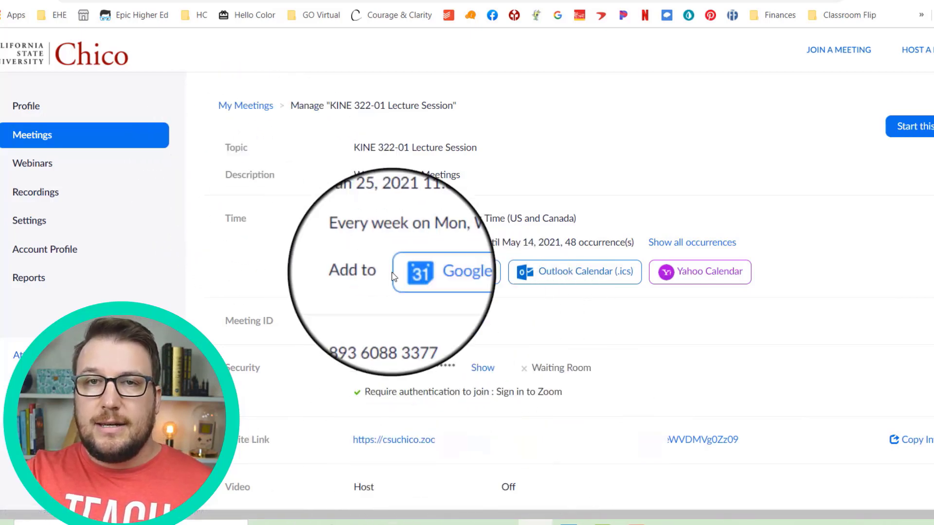
scroll(686, 349, down, 3)
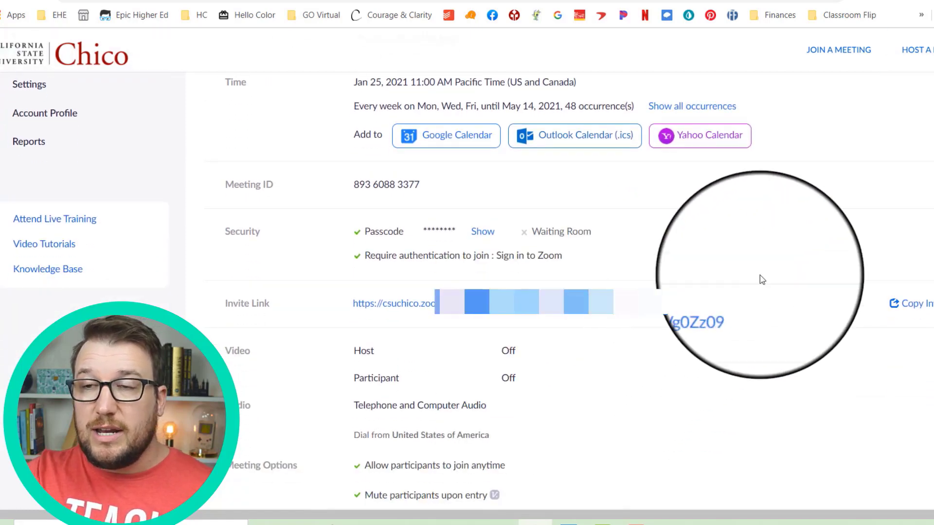
right_click(373, 306)
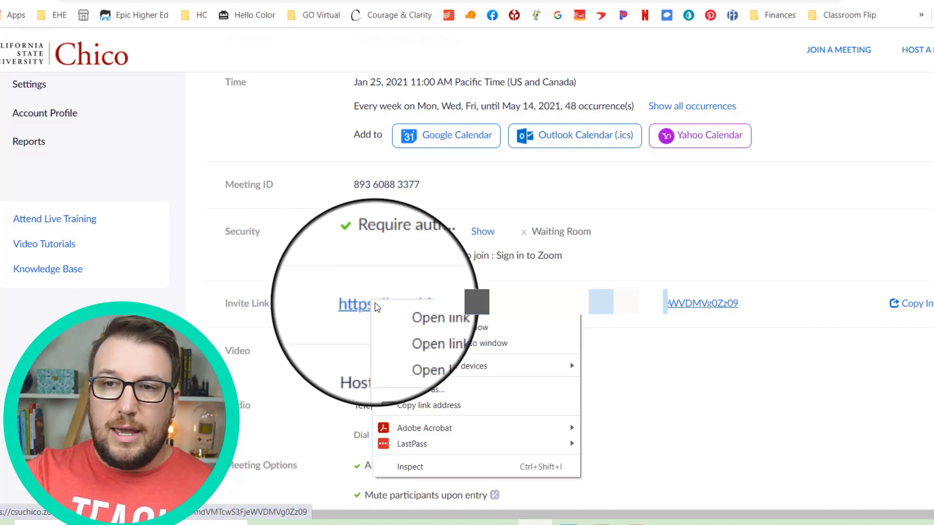
click(437, 404)
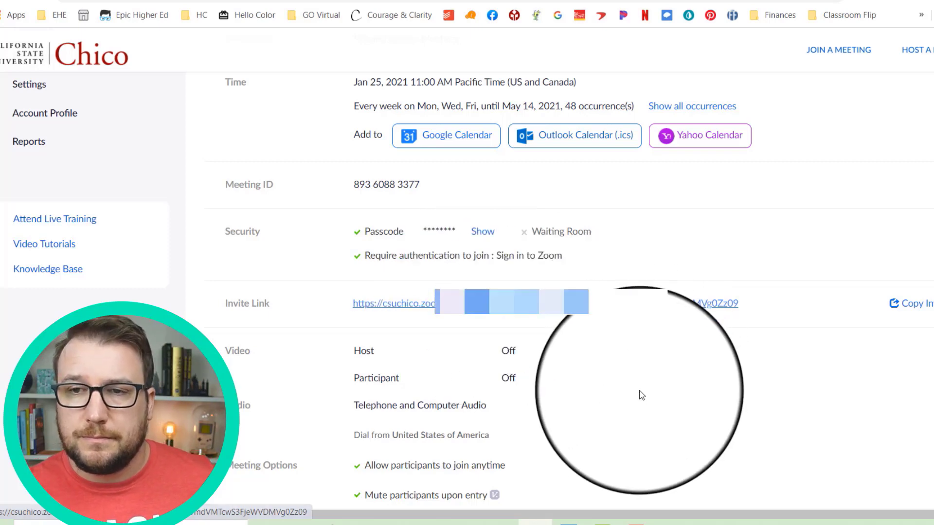
scroll(651, 413, down, 2)
scroll(650, 413, down, 4)
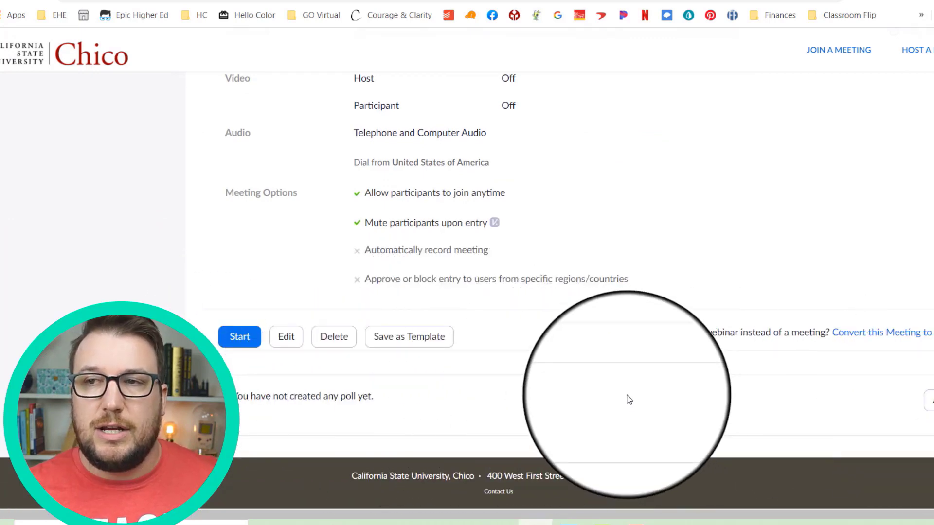
scroll(541, 389, up, 8)
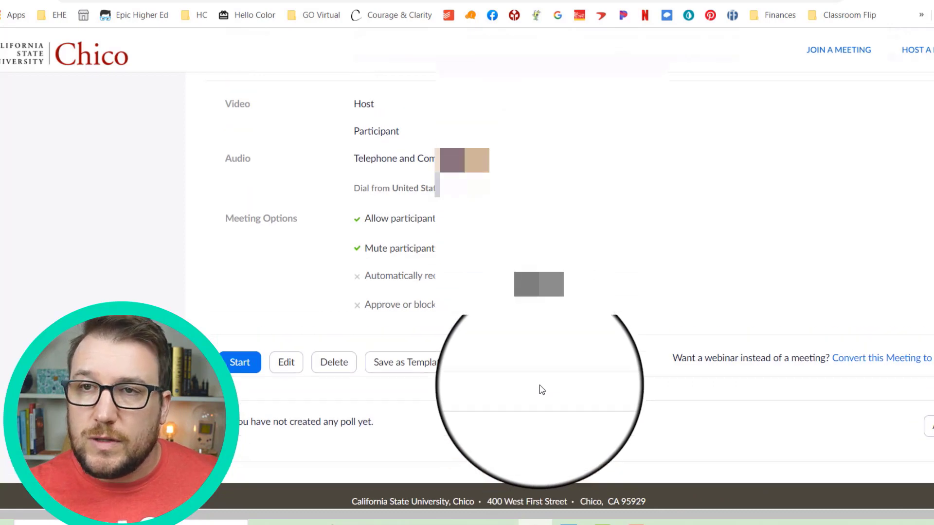
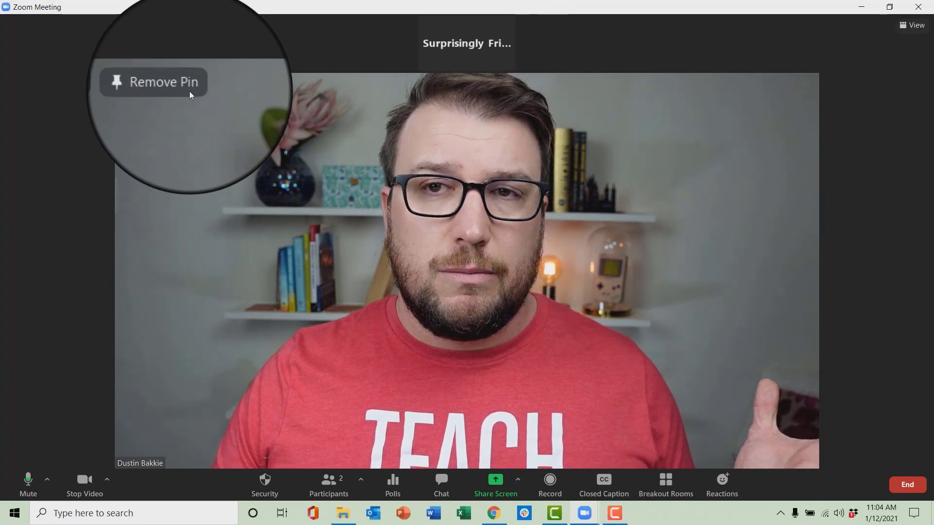
- Remove the host's pin and pin the other participant to the main view
click(191, 86)
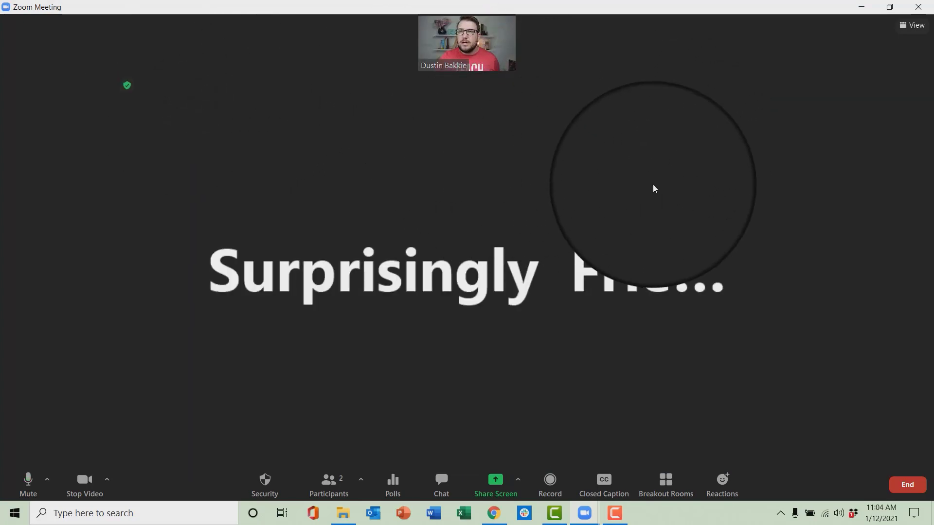
right_click(635, 236)
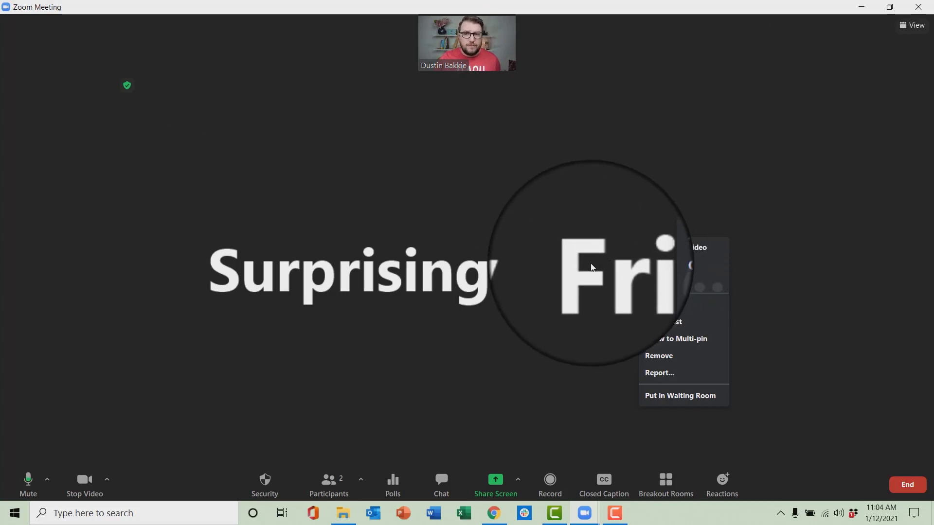
click(591, 263)
right_click(572, 250)
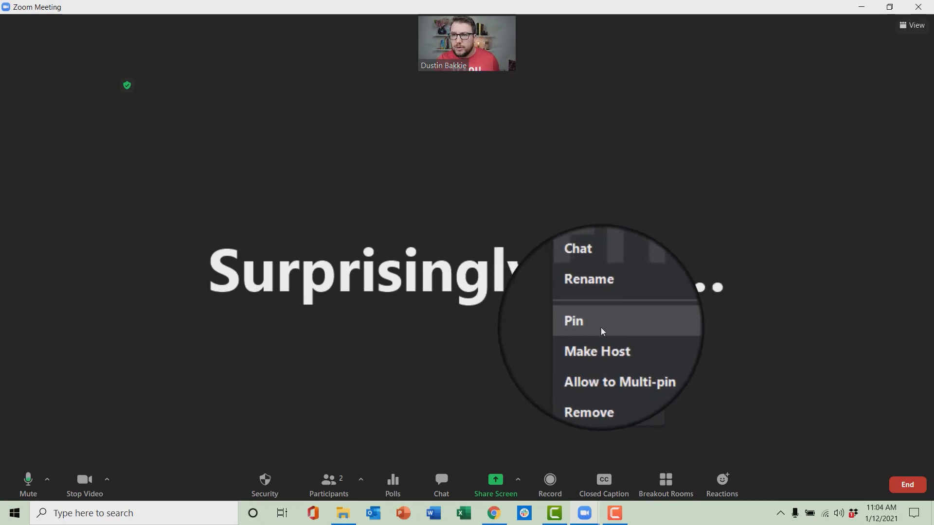
click(603, 329)
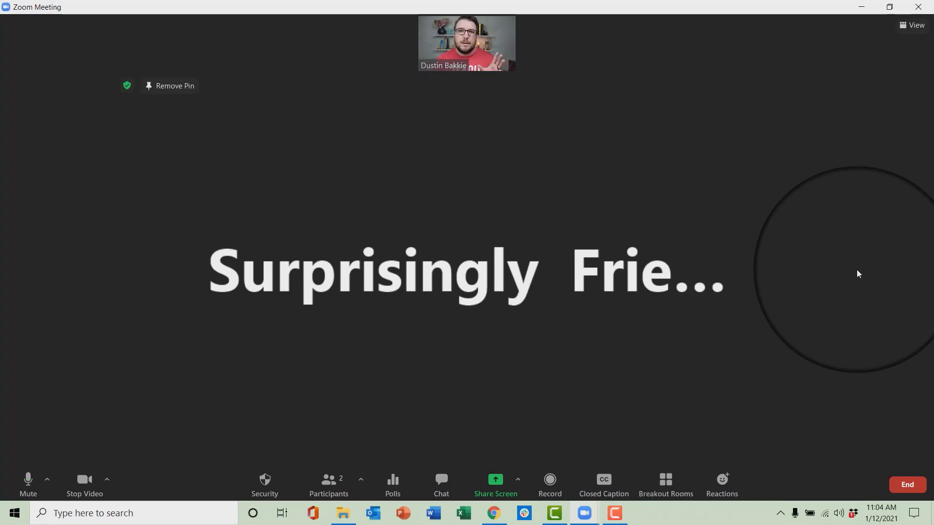
- Add a pin to the host's thumbnail so both videos appear side by side
mouse_move(462, 48)
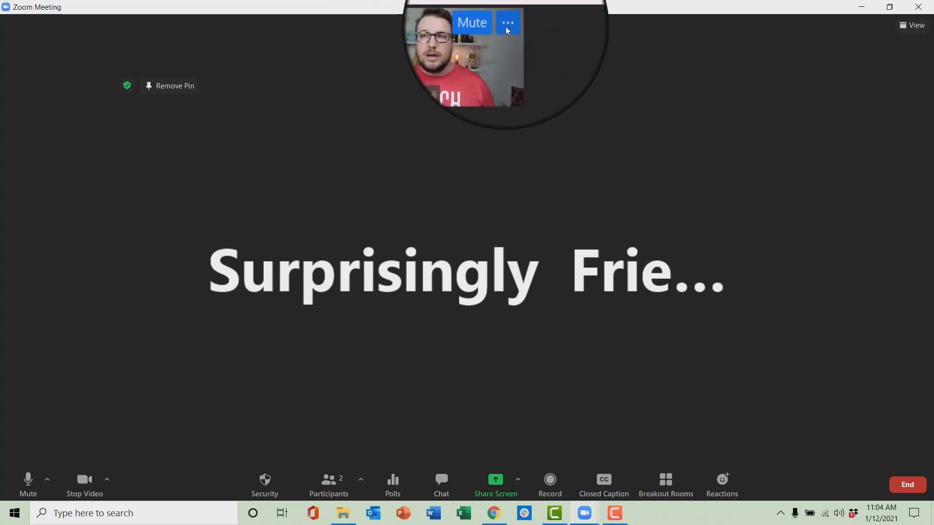
click(506, 27)
click(526, 101)
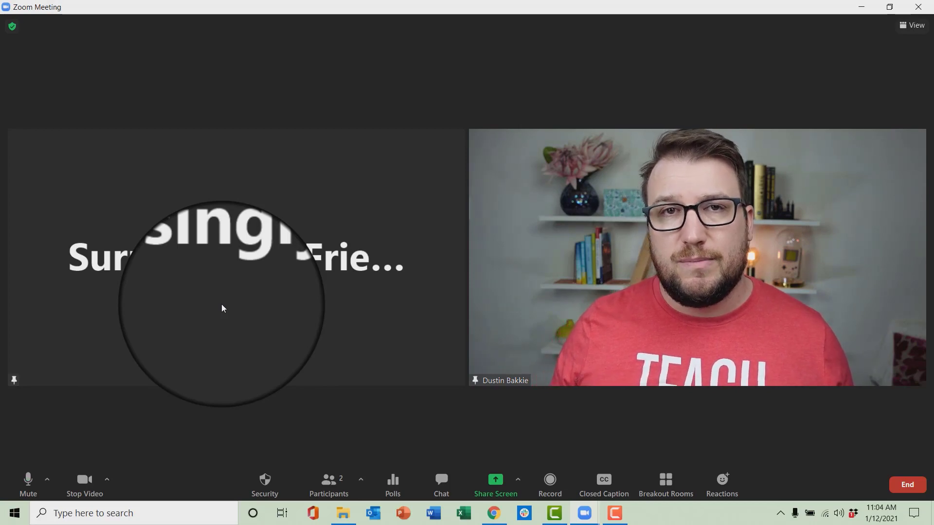
- Remove the pin from the left participant tile, leaving the host's video full-size
mouse_move(440, 155)
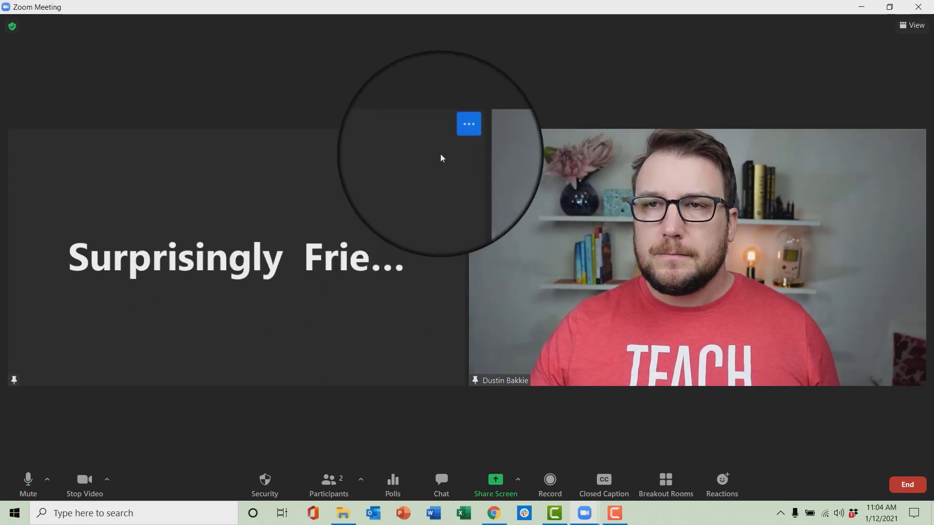
click(456, 139)
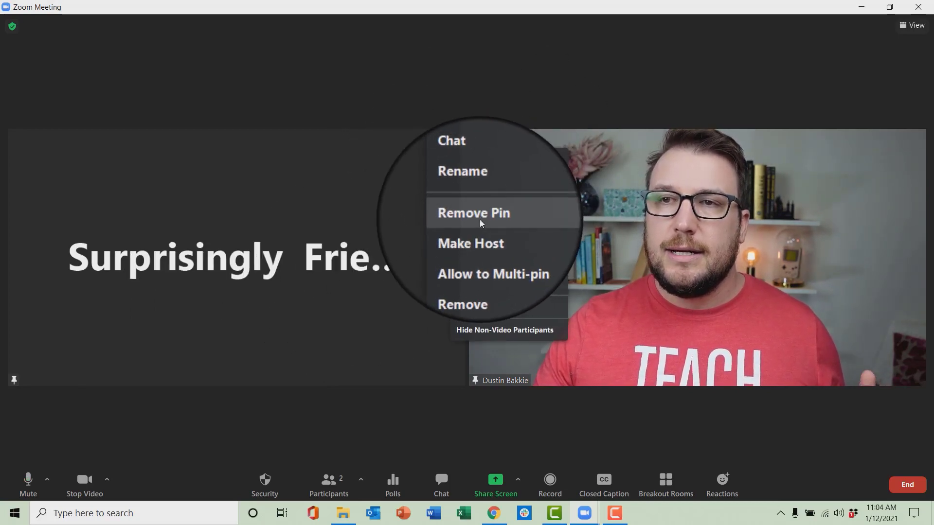
click(480, 218)
mouse_move(473, 66)
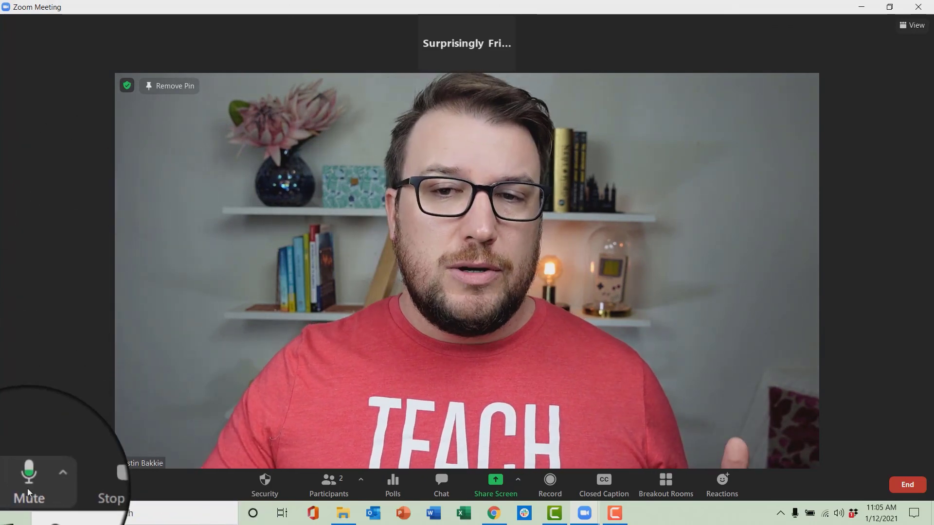
- Mute and unmute the microphone, then show the camera menu with Cam Link 4K active
click(27, 486)
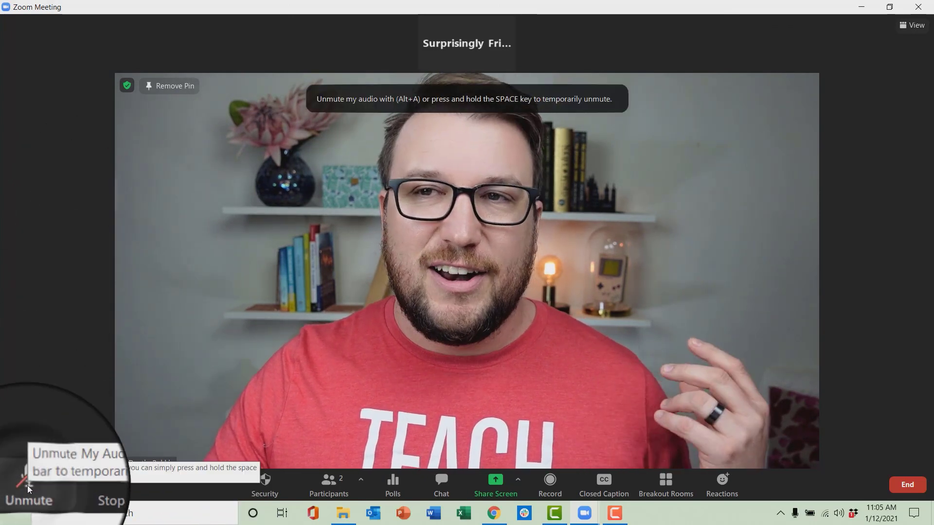
click(28, 485)
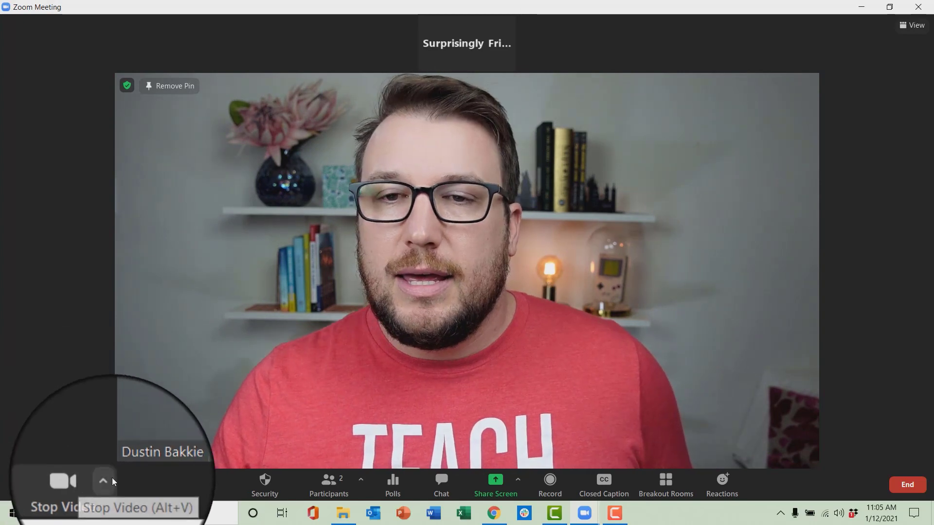
click(110, 479)
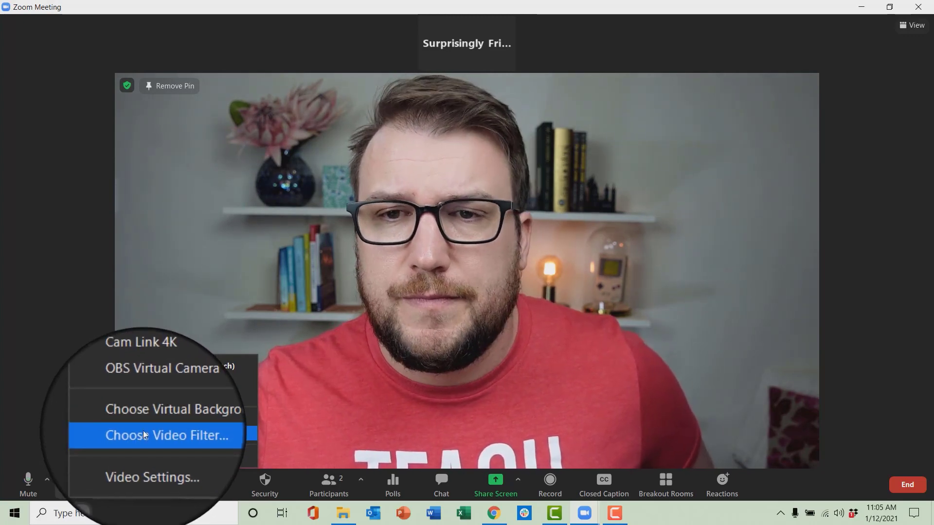
- In video filter settings, preview the Boost, Noir and tinted filters, then return to None
click(149, 433)
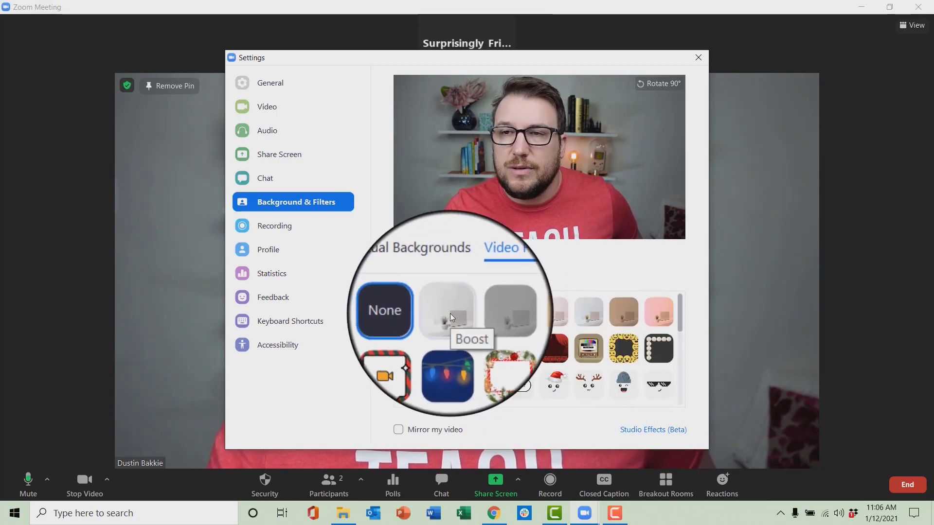
click(451, 314)
click(494, 316)
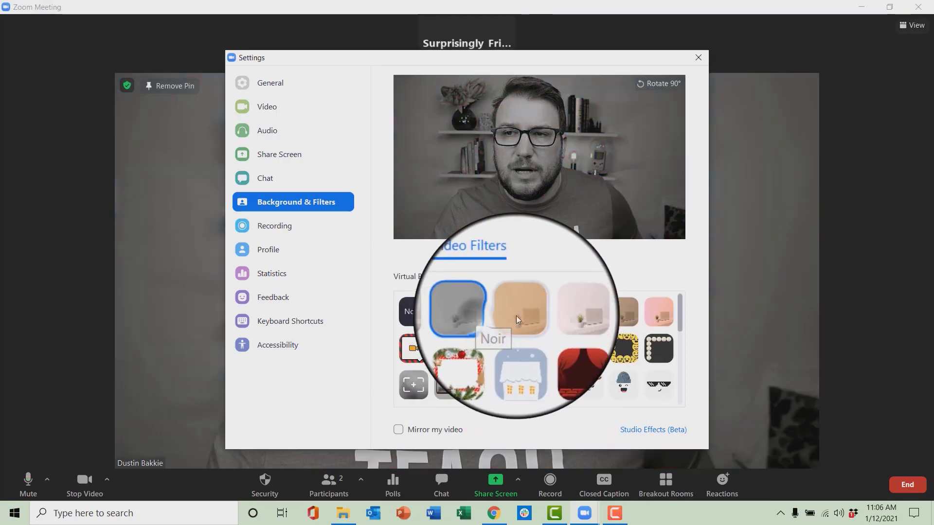
click(521, 315)
click(581, 314)
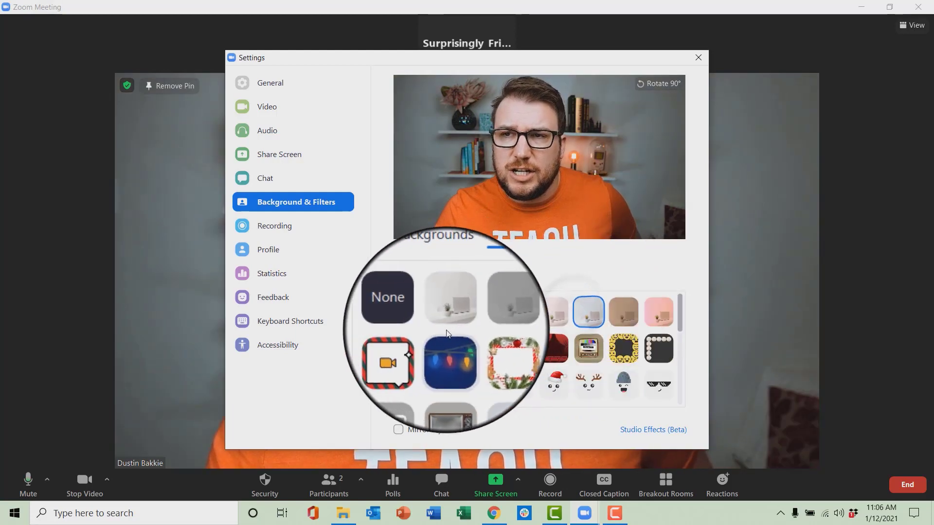
click(416, 314)
- Preview the Antlers and Winter hat filters, then set the video filter back to None
scroll(448, 341, down, 10)
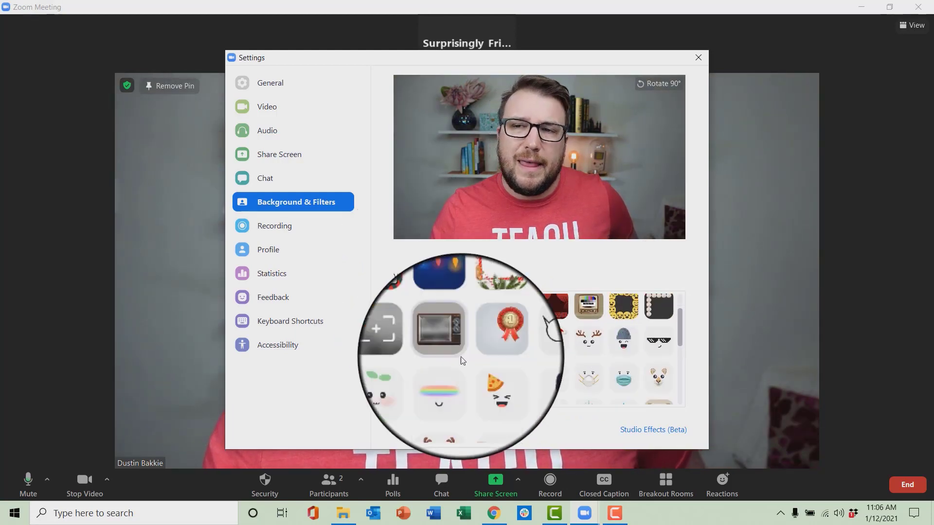
scroll(470, 382, up, 10)
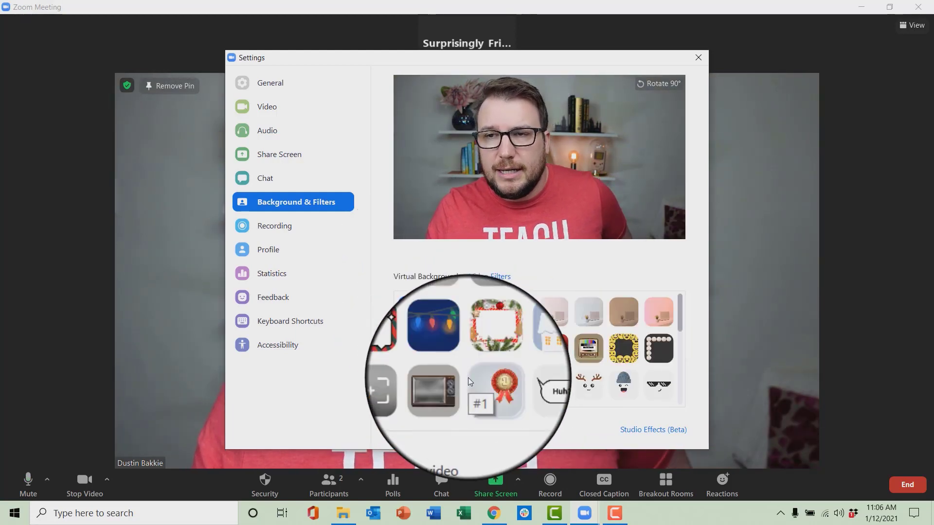
click(591, 382)
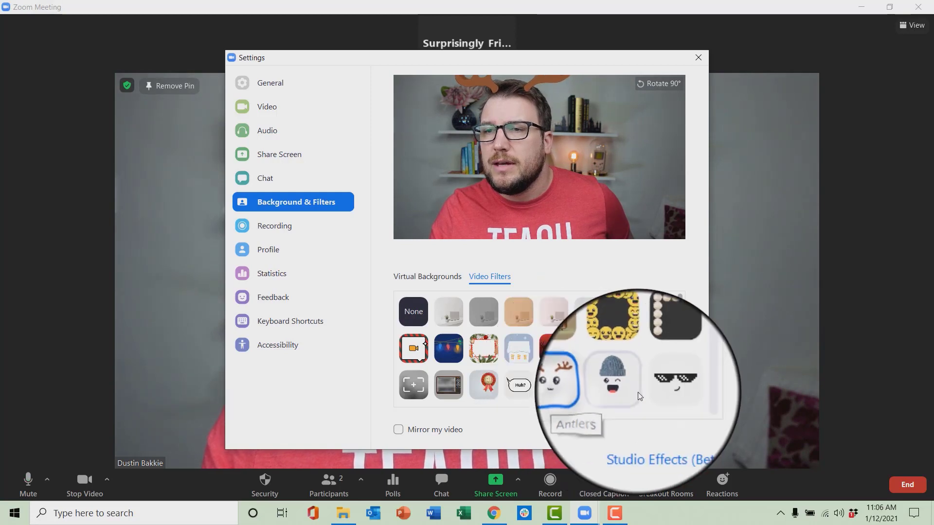
click(626, 387)
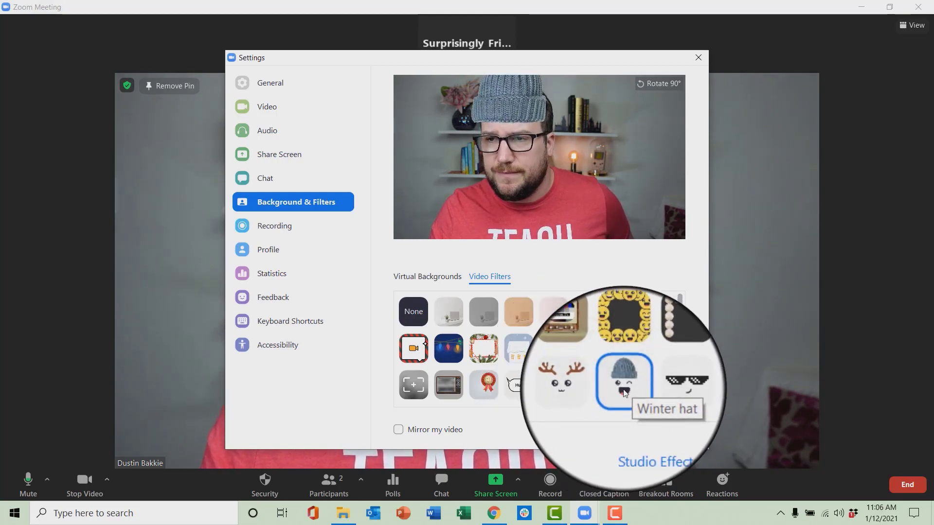
click(413, 311)
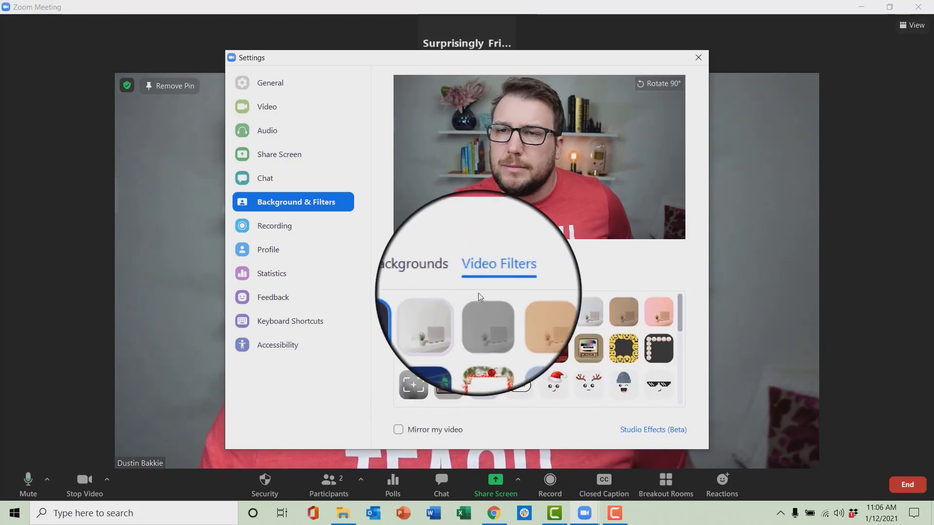
- Try the Earth, Northern Lights and San Francisco bridge virtual backgrounds, then close Settings
click(414, 277)
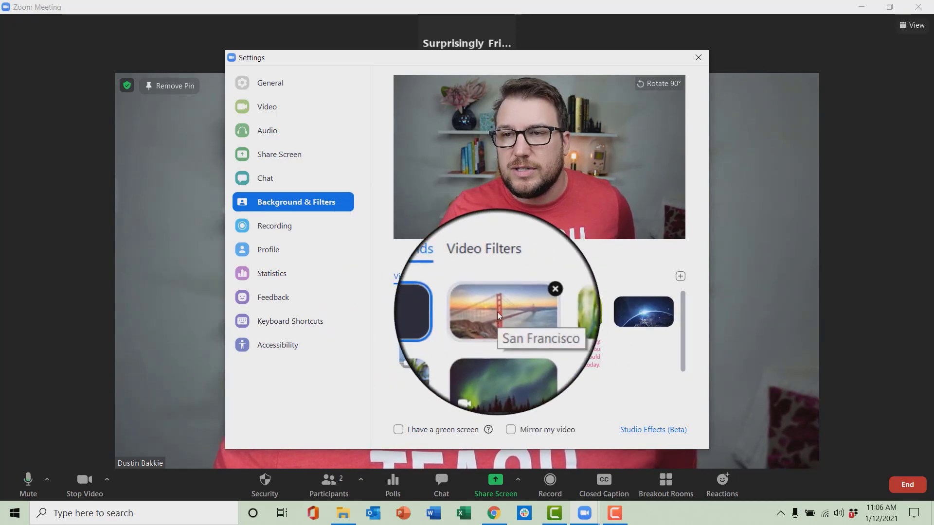
click(646, 328)
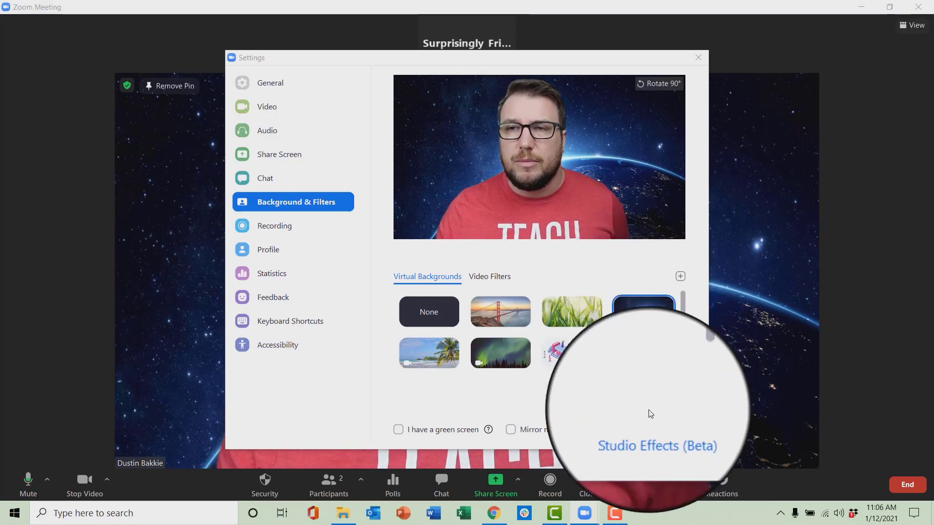
click(510, 363)
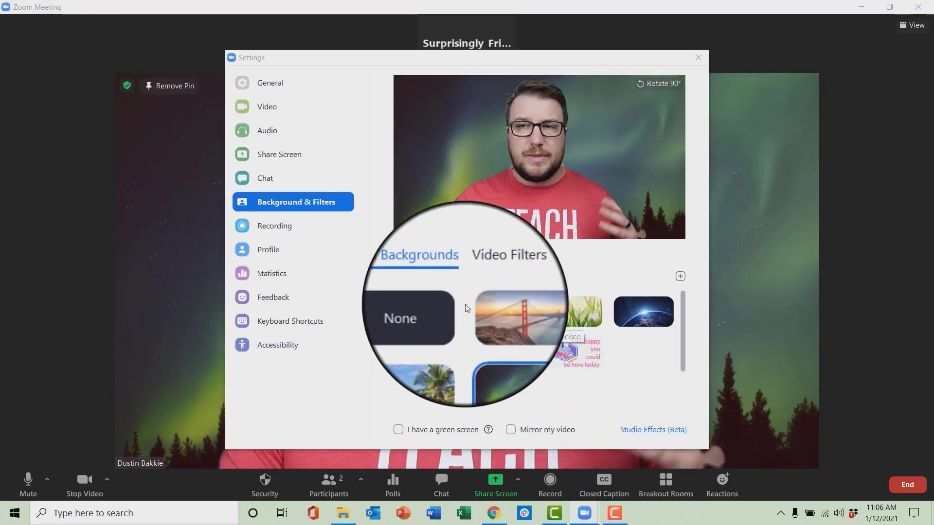
click(483, 316)
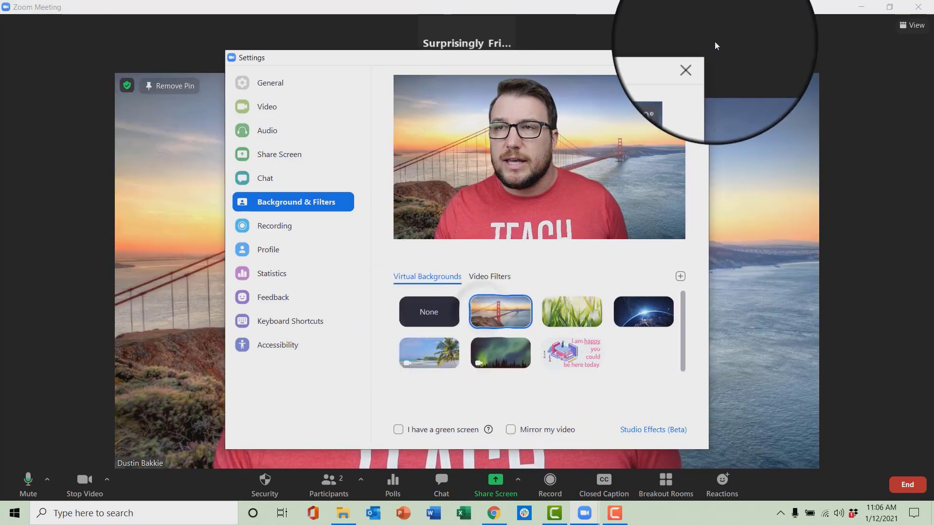
click(698, 58)
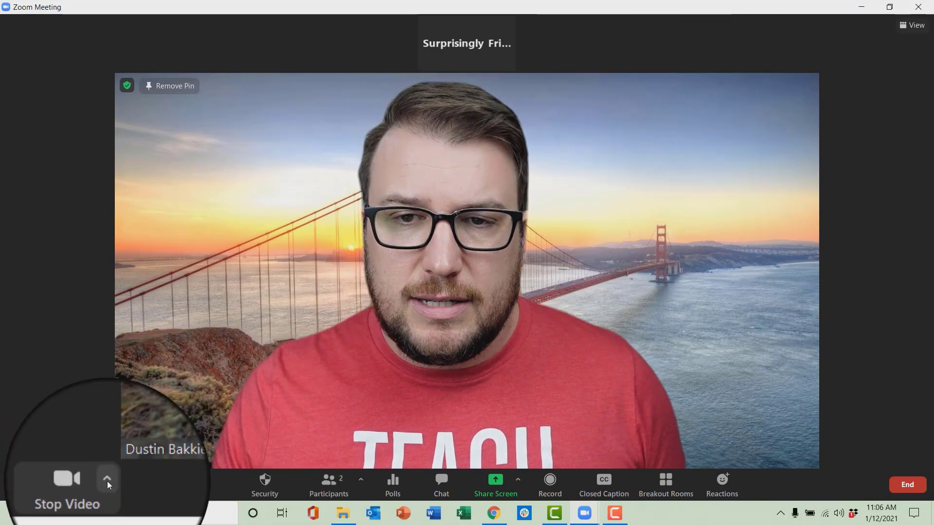
- Reopen the virtual background settings and set the background back to None
click(107, 481)
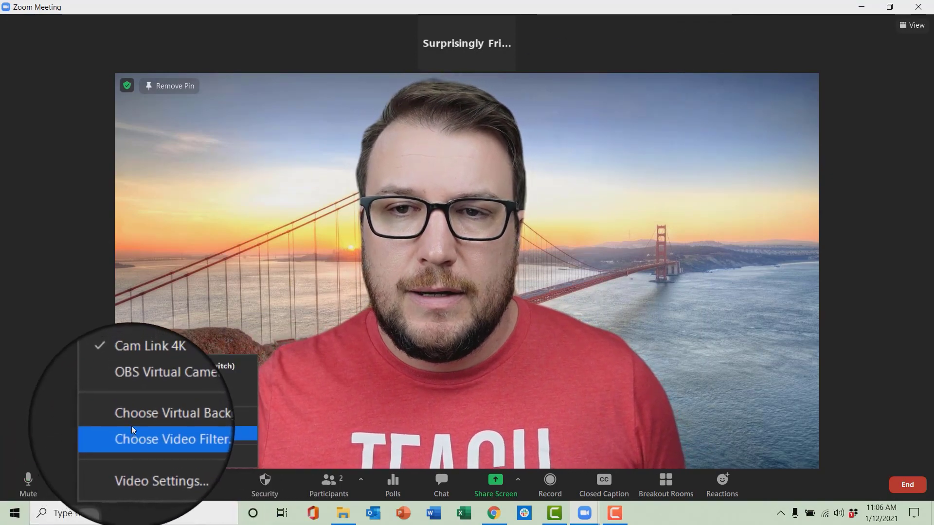
click(132, 419)
click(428, 314)
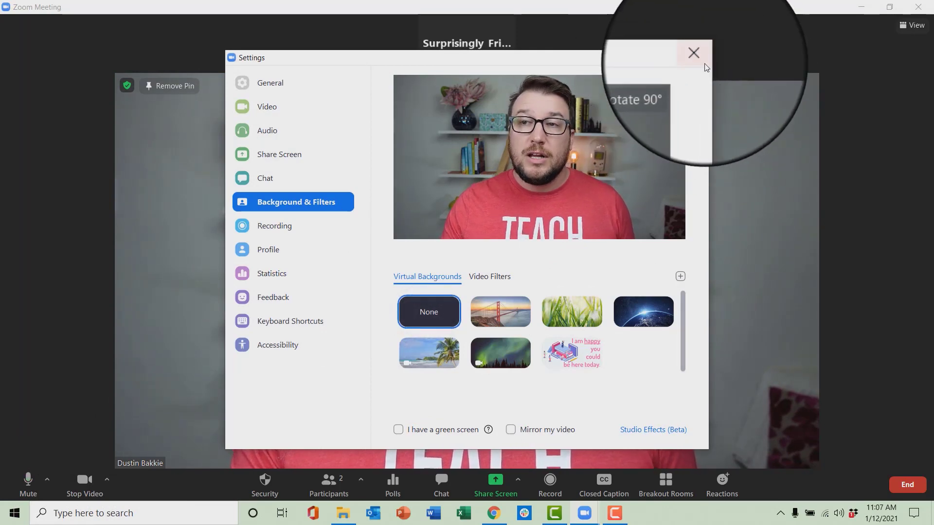
- Rotate the camera feed 180° so it's upside down, then close Settings
click(665, 85)
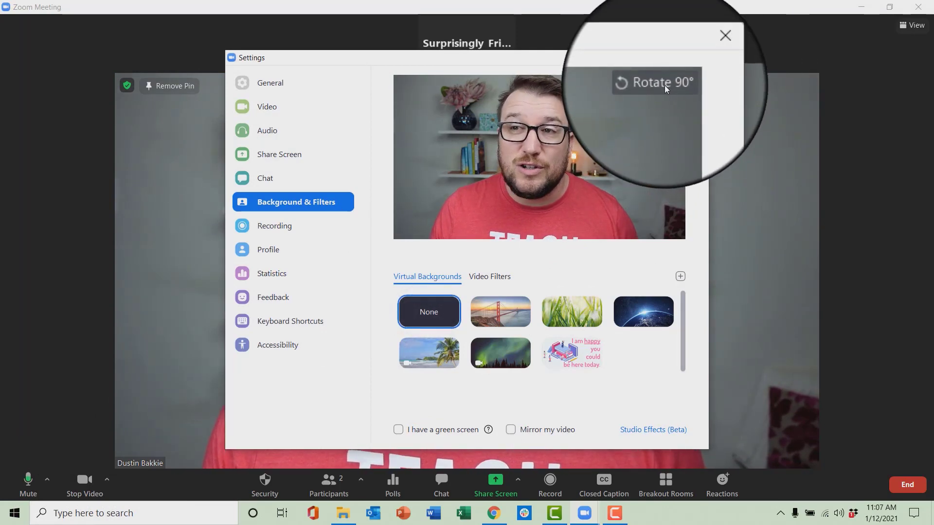
click(664, 86)
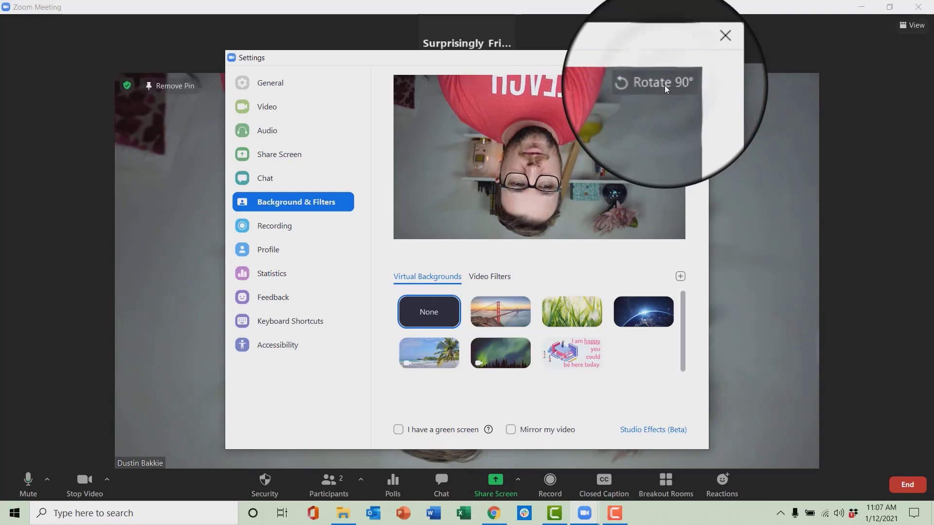
click(701, 62)
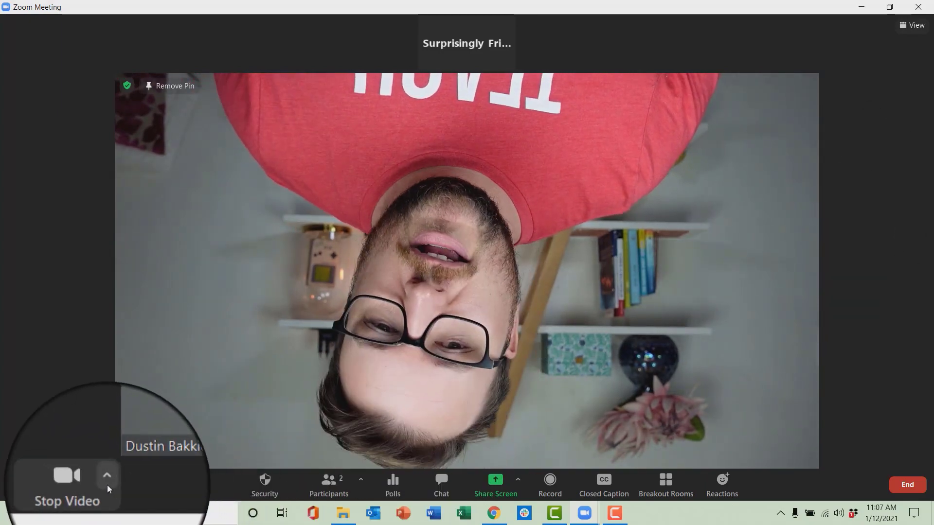
- Reopen video settings, rotate the camera feed 180° back upright, and close Settings
click(107, 479)
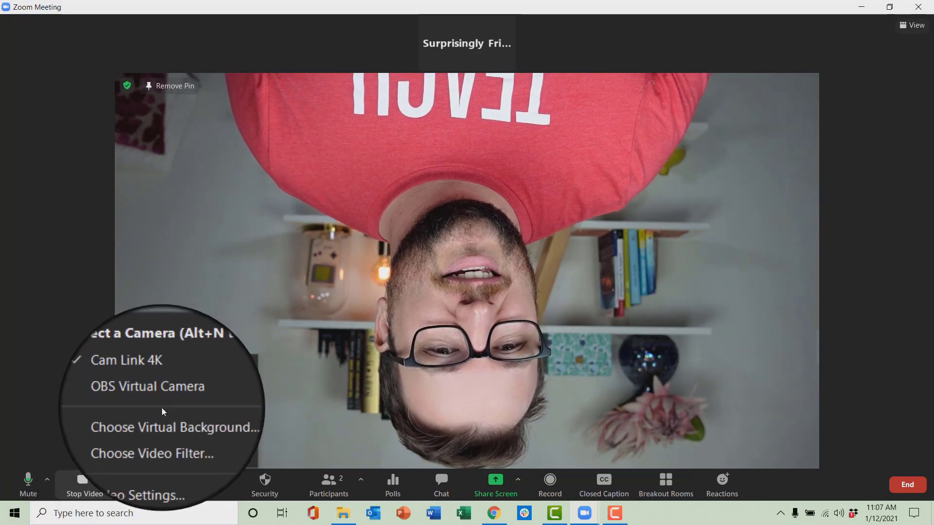
click(164, 416)
click(660, 86)
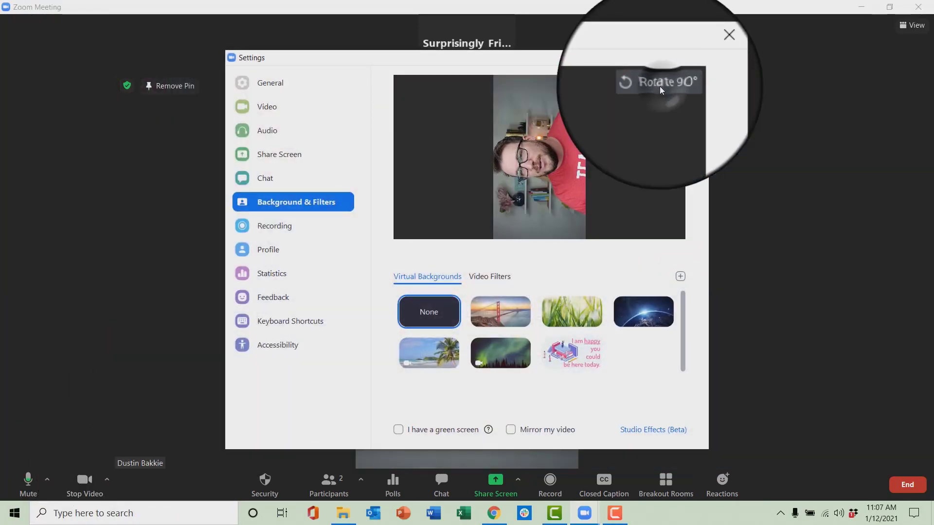
click(660, 87)
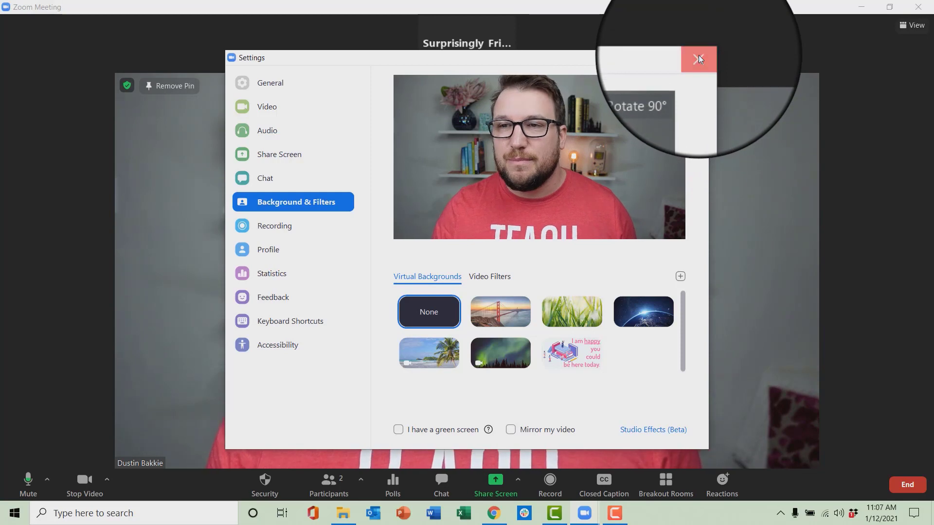
click(699, 58)
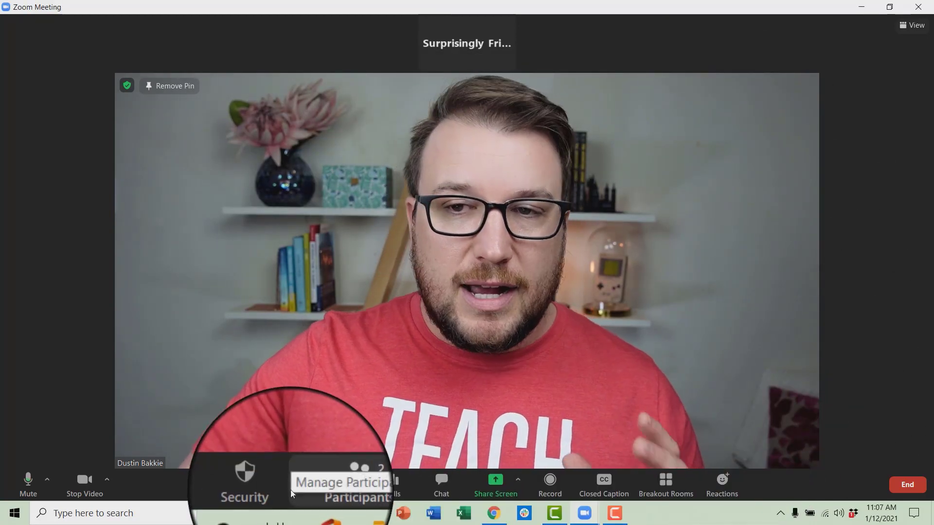
click(357, 481)
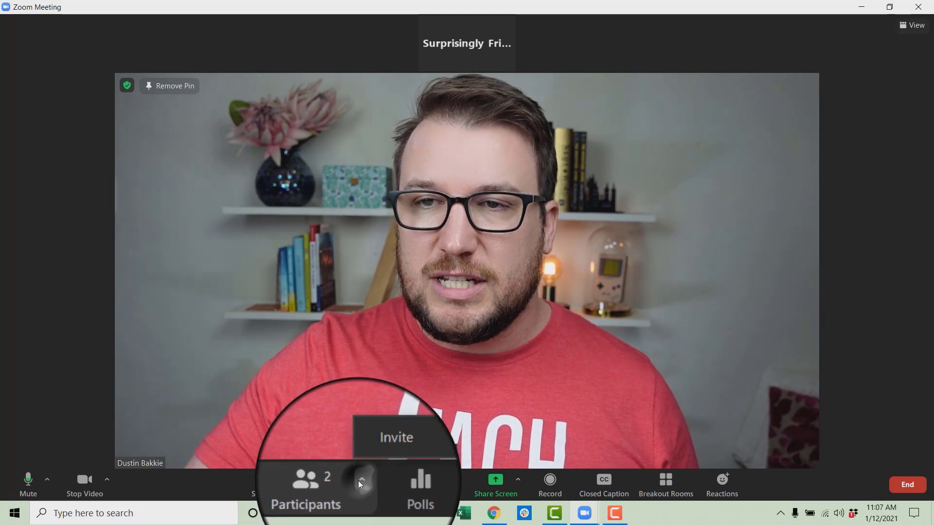
click(340, 487)
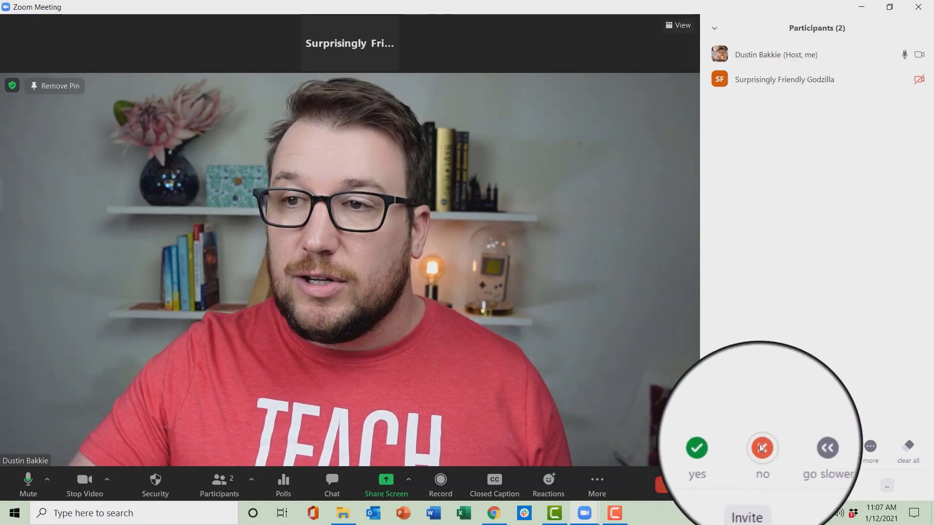
mouse_move(919, 56)
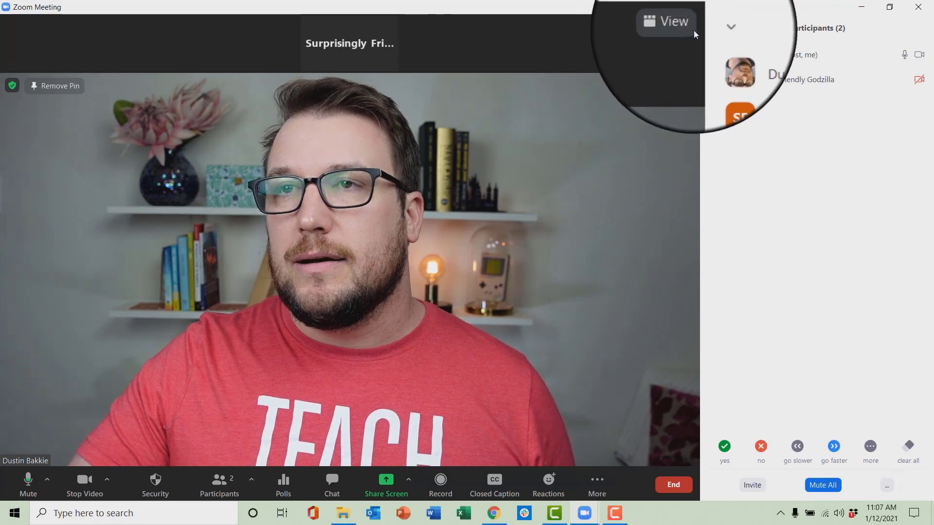
click(714, 28)
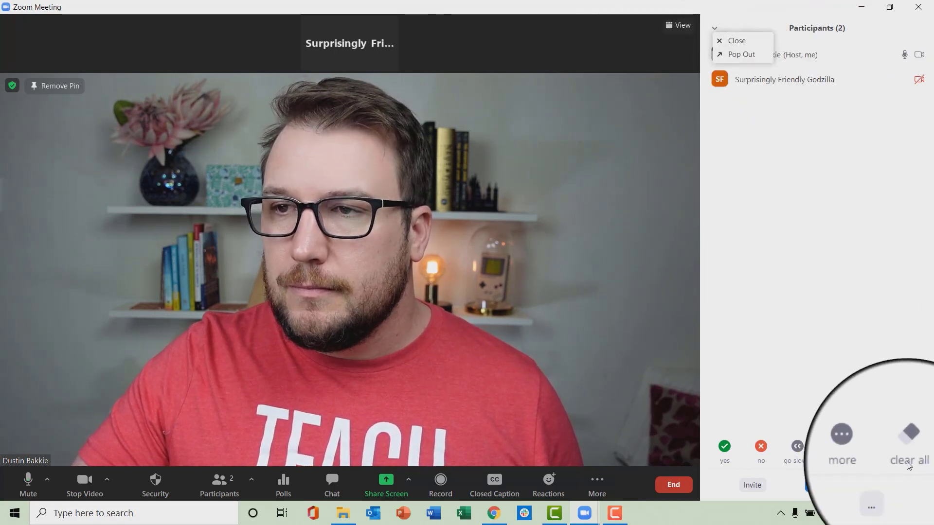
click(857, 342)
mouse_move(911, 60)
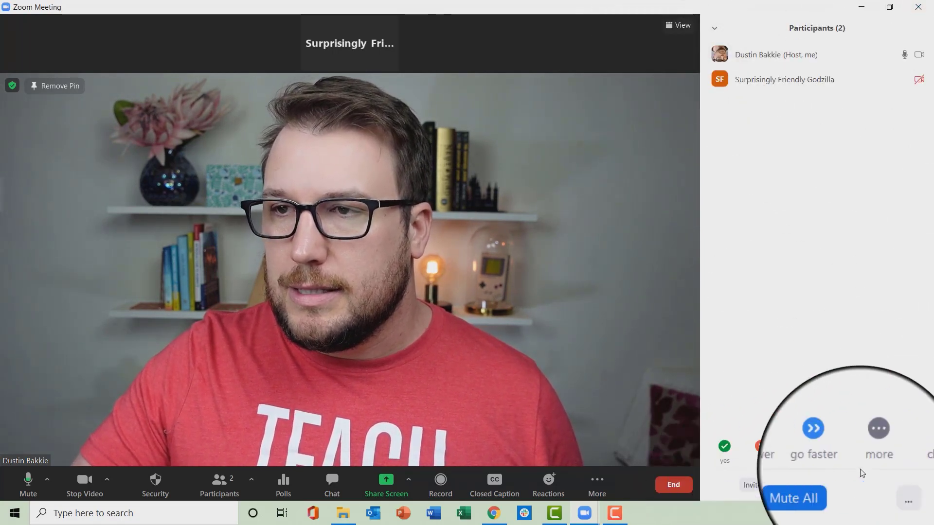
click(887, 485)
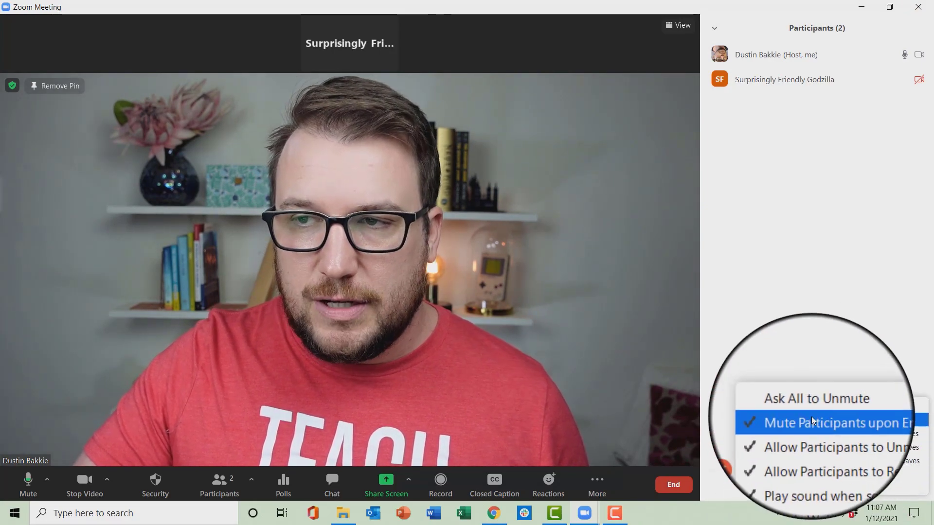
click(664, 432)
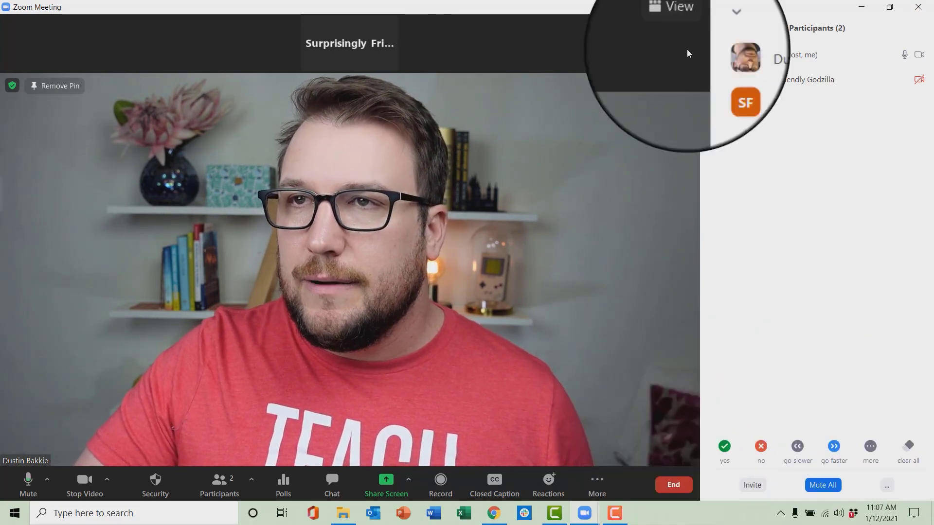
click(220, 484)
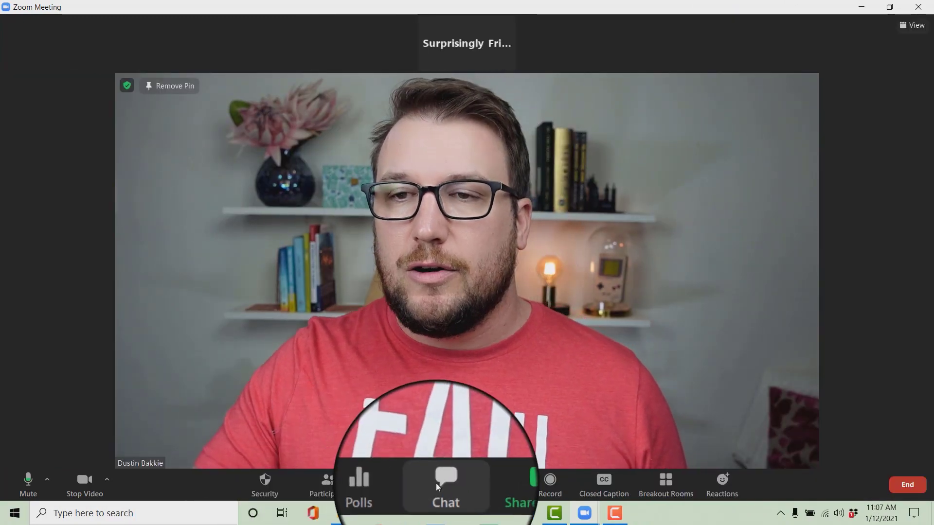
- Open the chat panel addressed to Everyone, then view the Reactions and More menus with Breakout Rooms
click(439, 486)
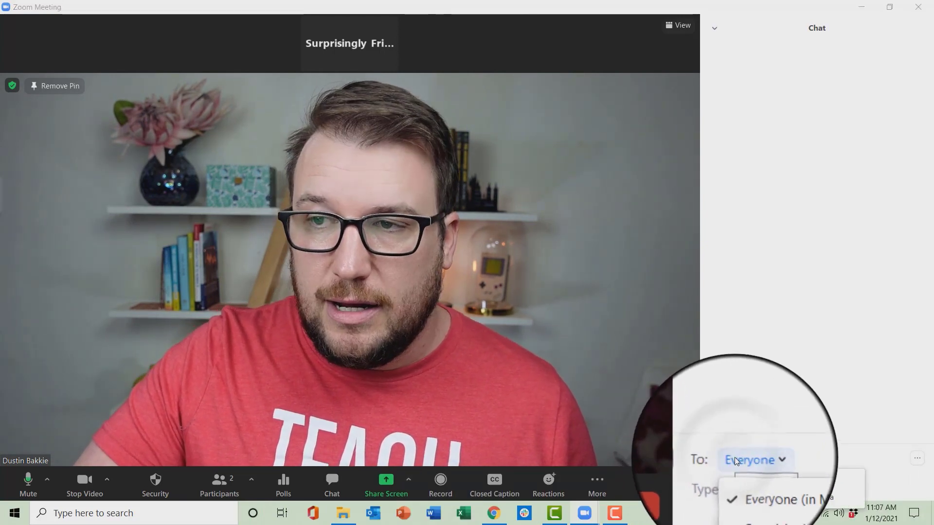
click(789, 429)
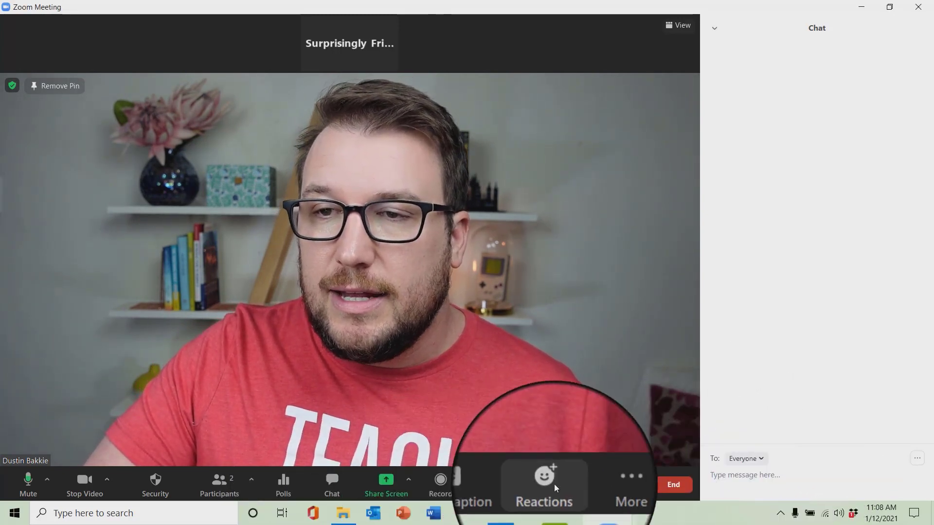
click(555, 489)
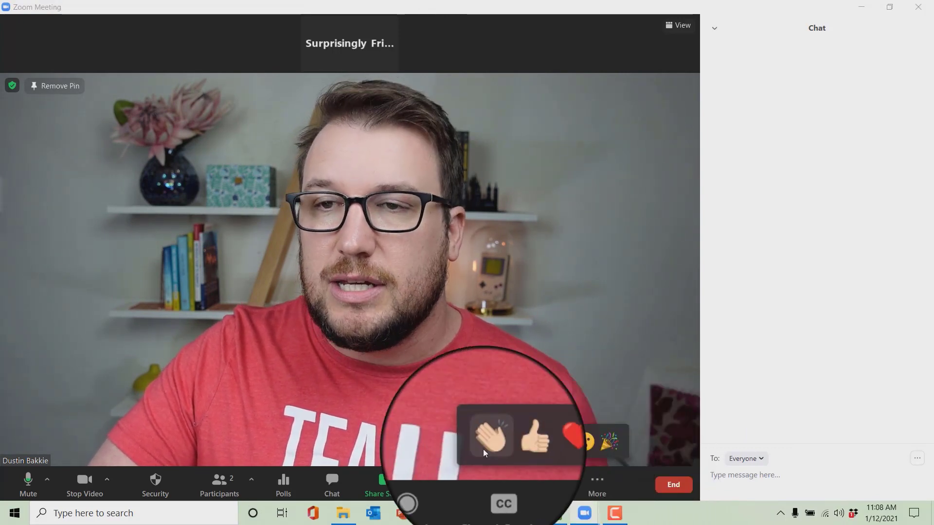
click(602, 485)
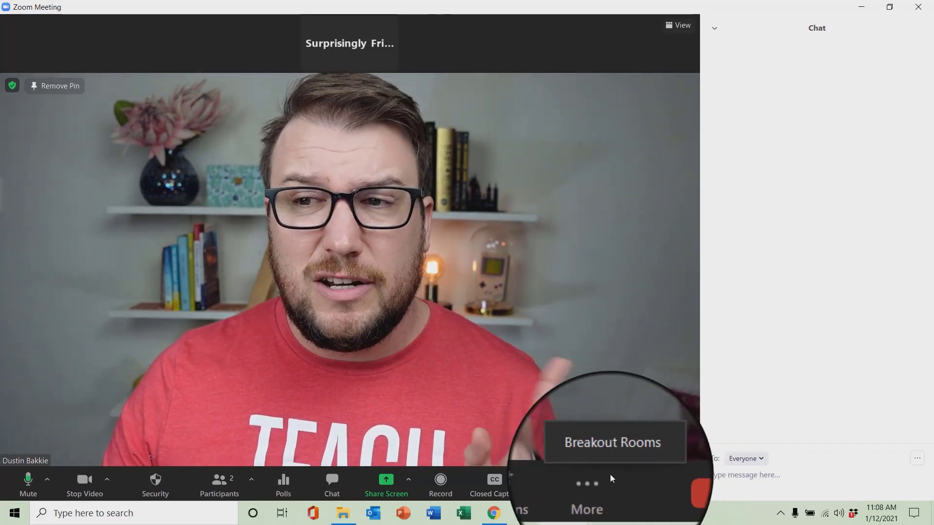
click(613, 485)
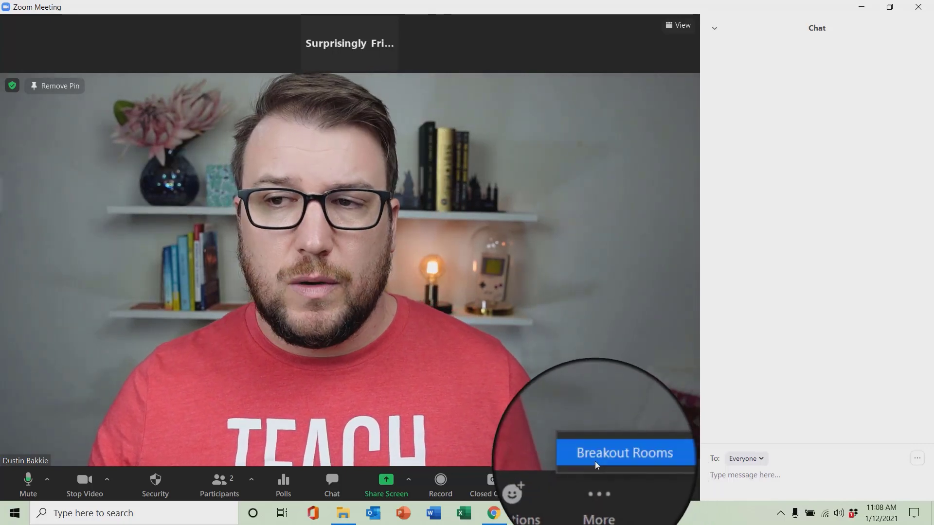
click(602, 461)
drag(499, 144, 610, 87)
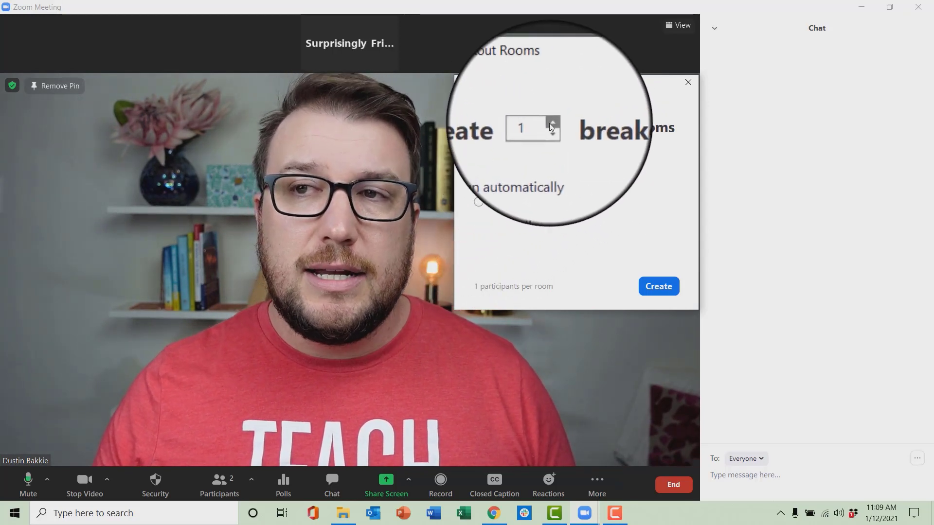
click(551, 126)
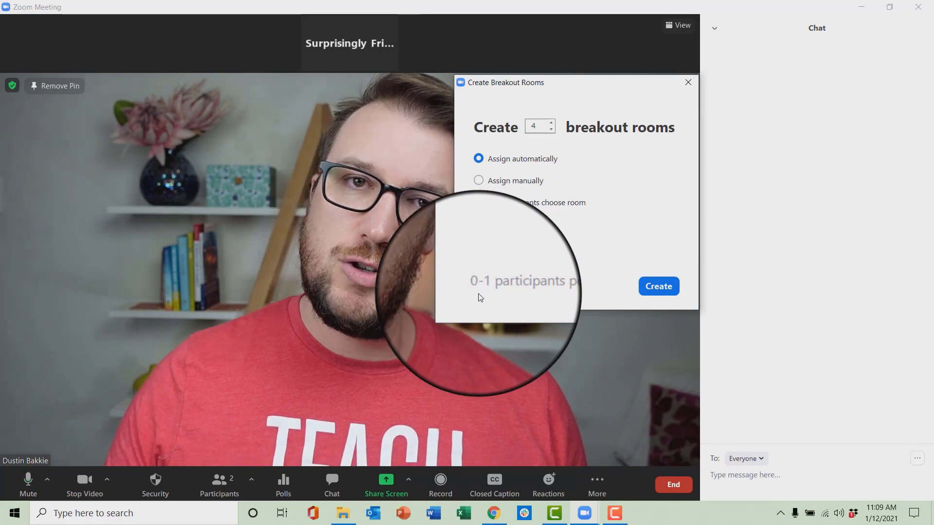
click(687, 83)
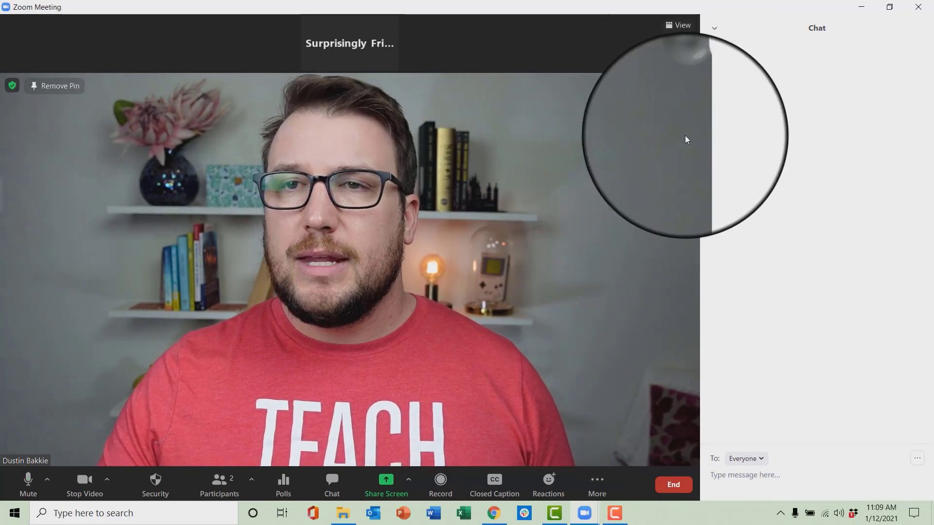
mouse_move(599, 515)
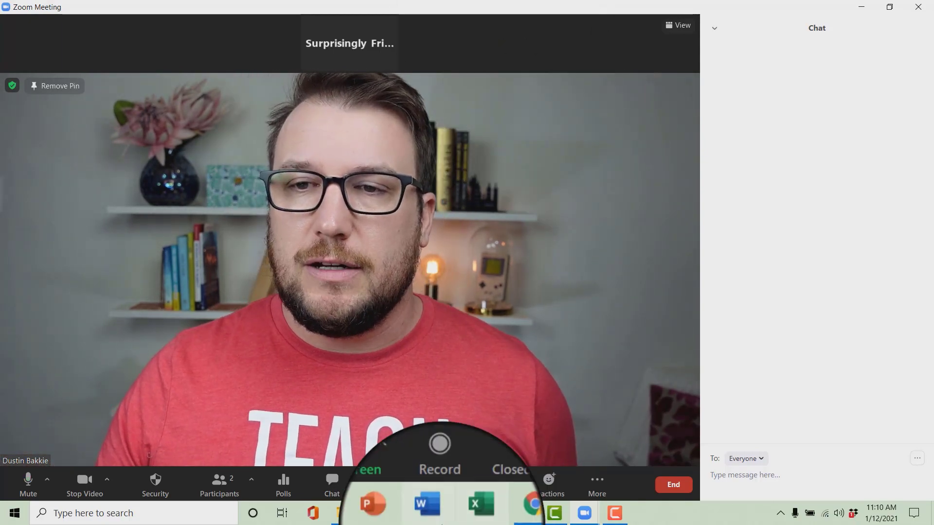
mouse_move(492, 519)
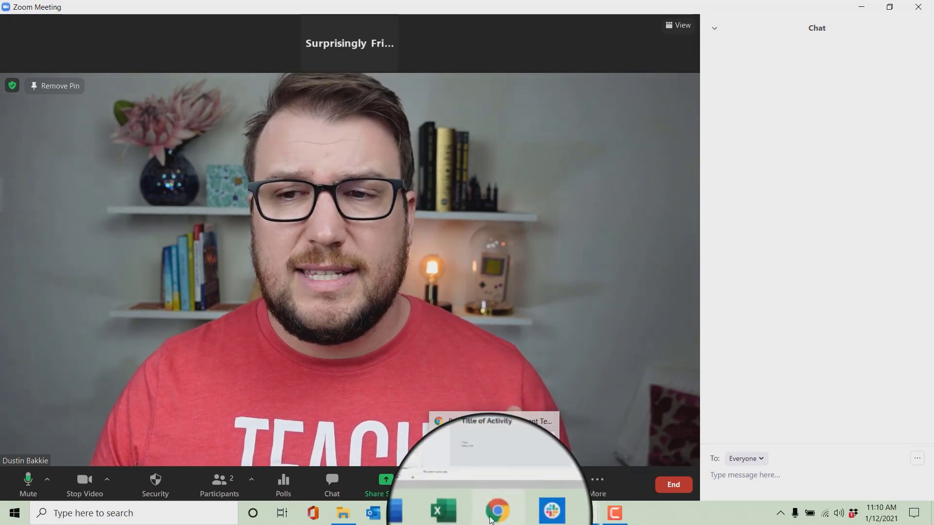